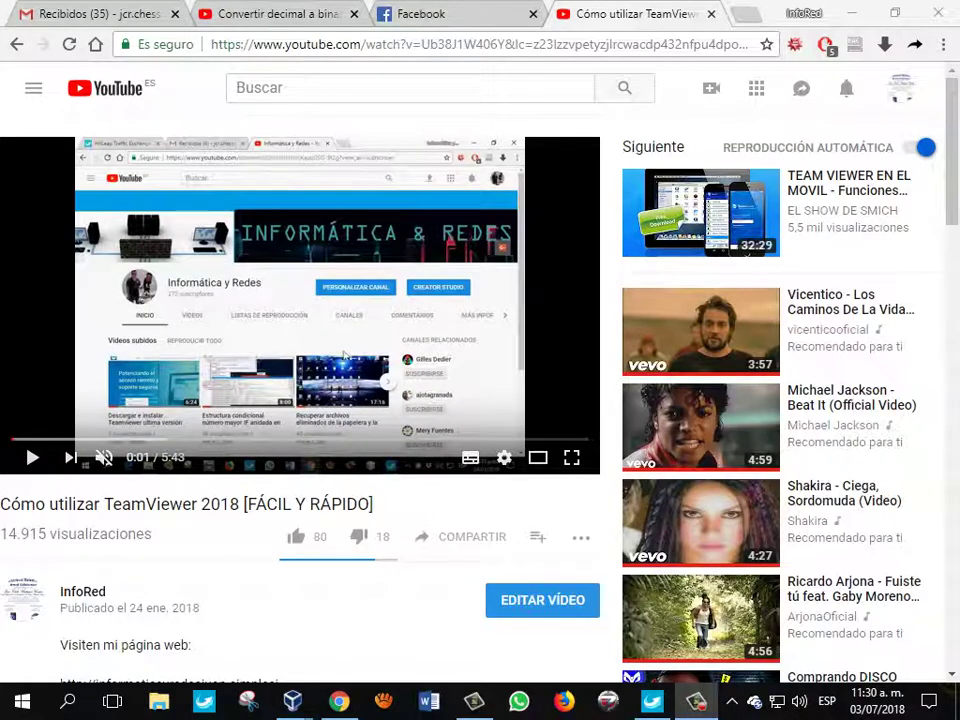
Review the viewer comments below the "Cómo utilizar TeamViewer 2018" video on YouTube
{"action": "scroll", "coordinate": [344, 356], "scroll_direction": "down", "scroll_amount": 8}
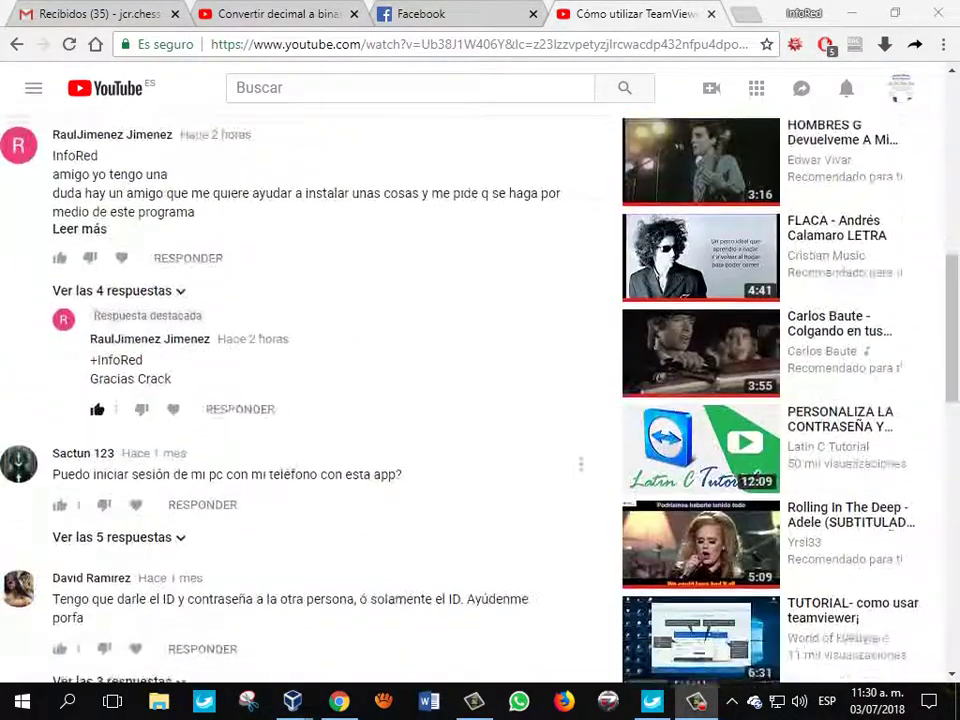
{"action": "scroll", "coordinate": [344, 380], "scroll_direction": "up", "scroll_amount": 3}
{"action": "scroll", "coordinate": [344, 380], "scroll_direction": "down", "scroll_amount": 3}
{"action": "scroll", "coordinate": [344, 380], "scroll_direction": "up", "scroll_amount": 2}
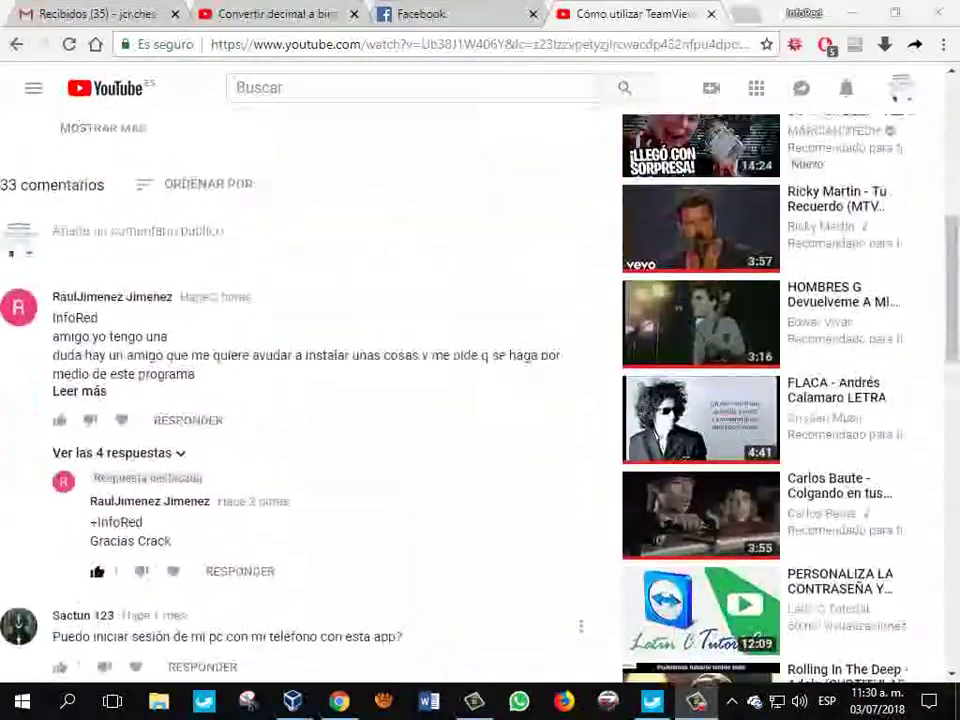
{"action": "scroll", "coordinate": [344, 380], "scroll_direction": "up", "scroll_amount": 5}
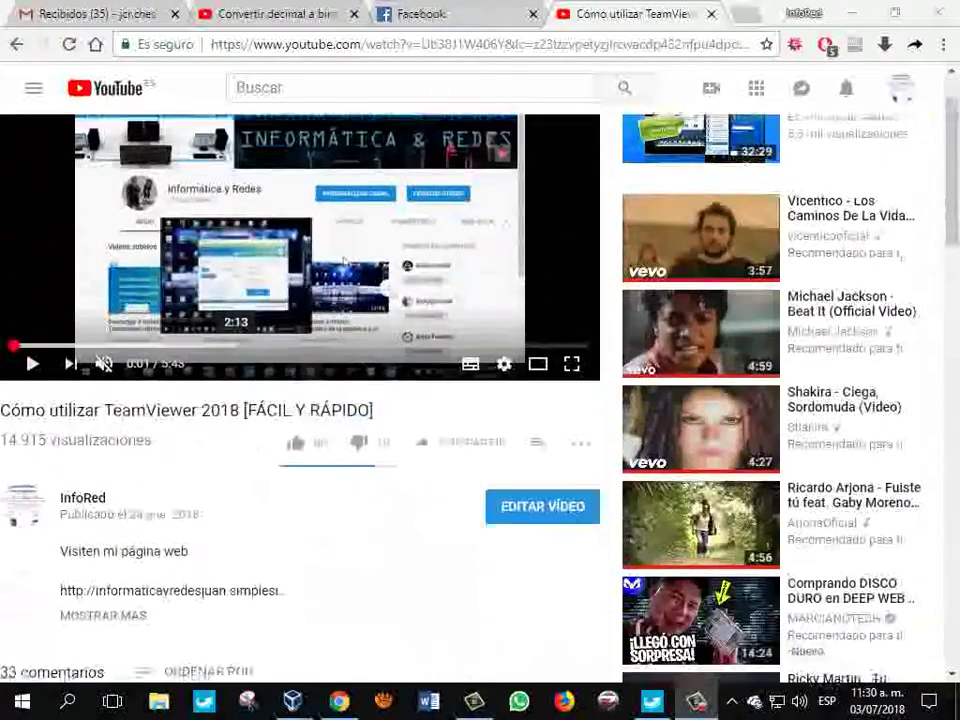
{"action": "scroll", "coordinate": [344, 262], "scroll_direction": "down", "scroll_amount": 5}
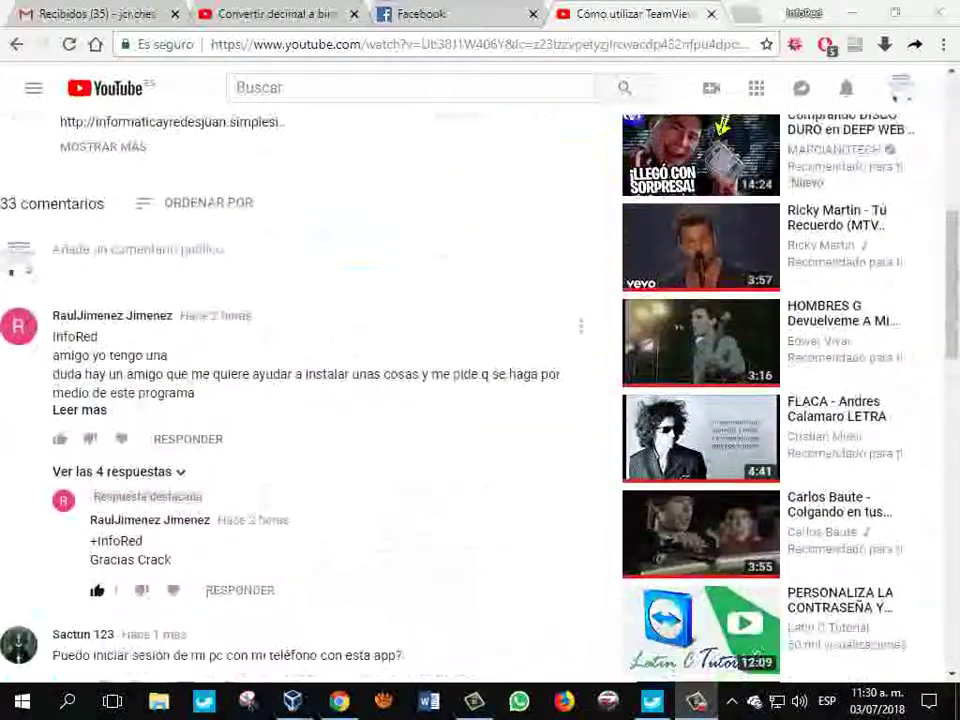
{"action": "scroll", "coordinate": [344, 380], "scroll_direction": "down", "scroll_amount": 2}
{"action": "scroll", "coordinate": [300, 400], "scroll_direction": "up", "scroll_amount": 6}
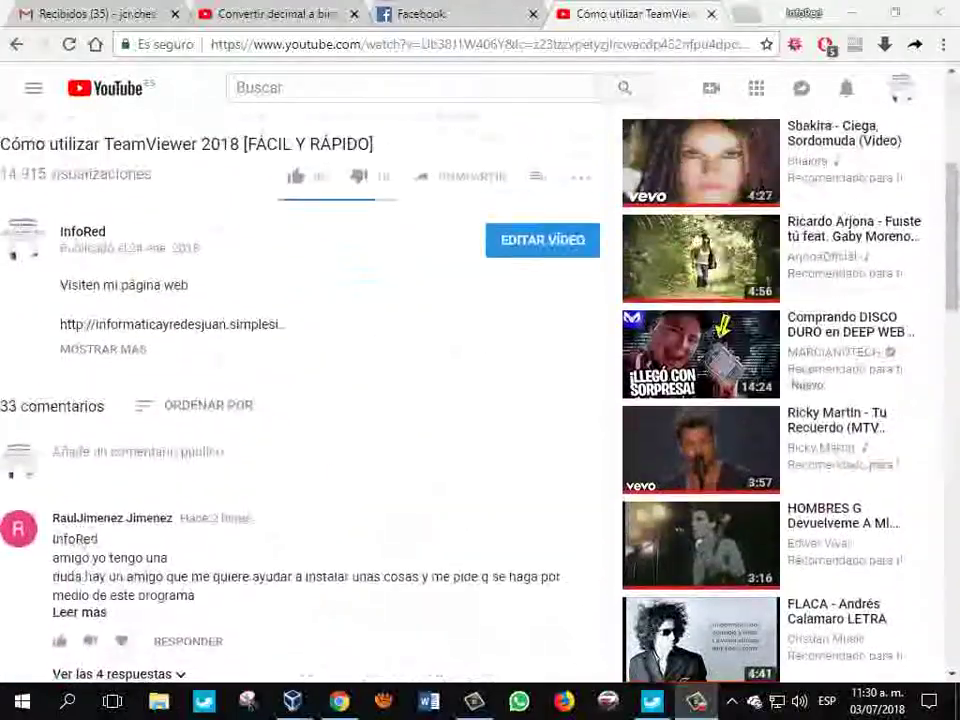
{"action": "scroll", "coordinate": [300, 400], "scroll_direction": "down", "scroll_amount": 3}
{"action": "scroll", "coordinate": [300, 400], "scroll_direction": "down", "scroll_amount": 15}
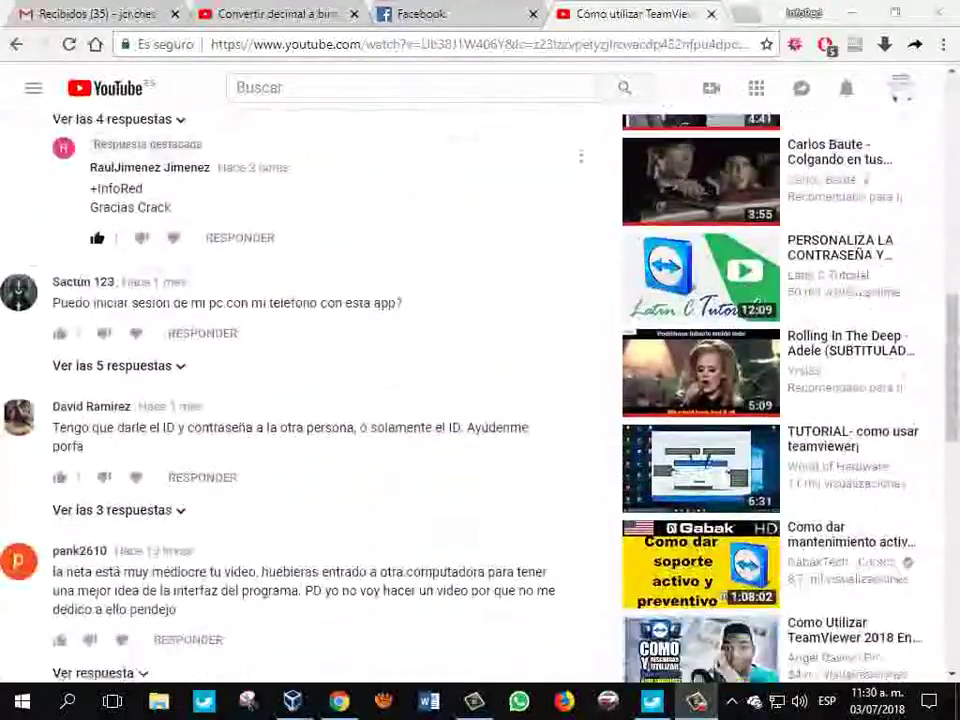
{"action": "scroll", "coordinate": [300, 400], "scroll_direction": "up", "scroll_amount": 15}
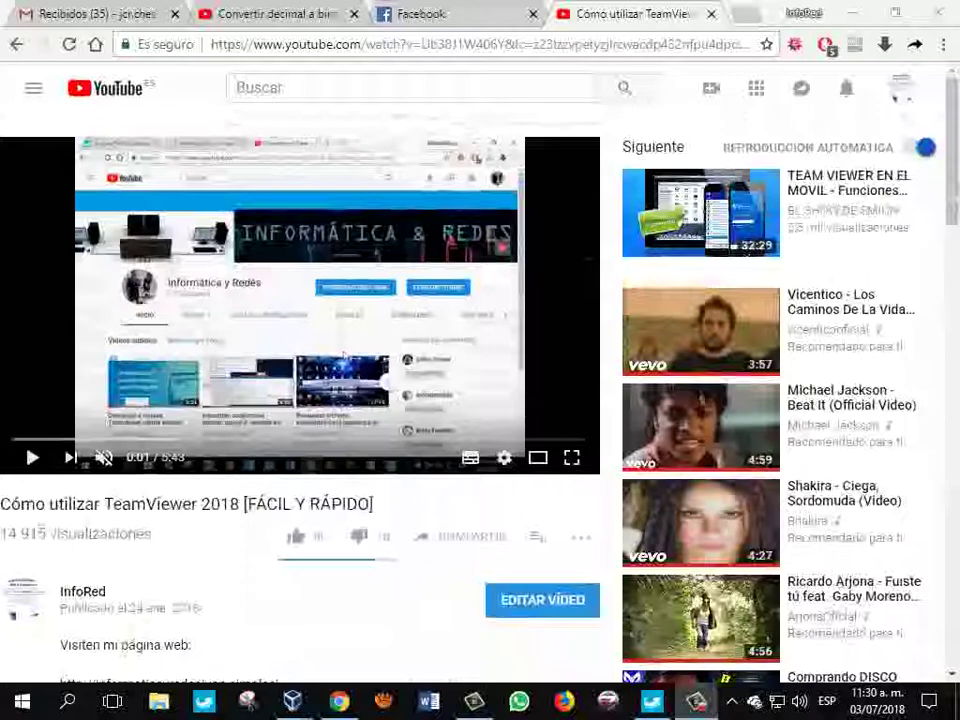
{"action": "scroll", "coordinate": [300, 400], "scroll_direction": "down", "scroll_amount": 3}
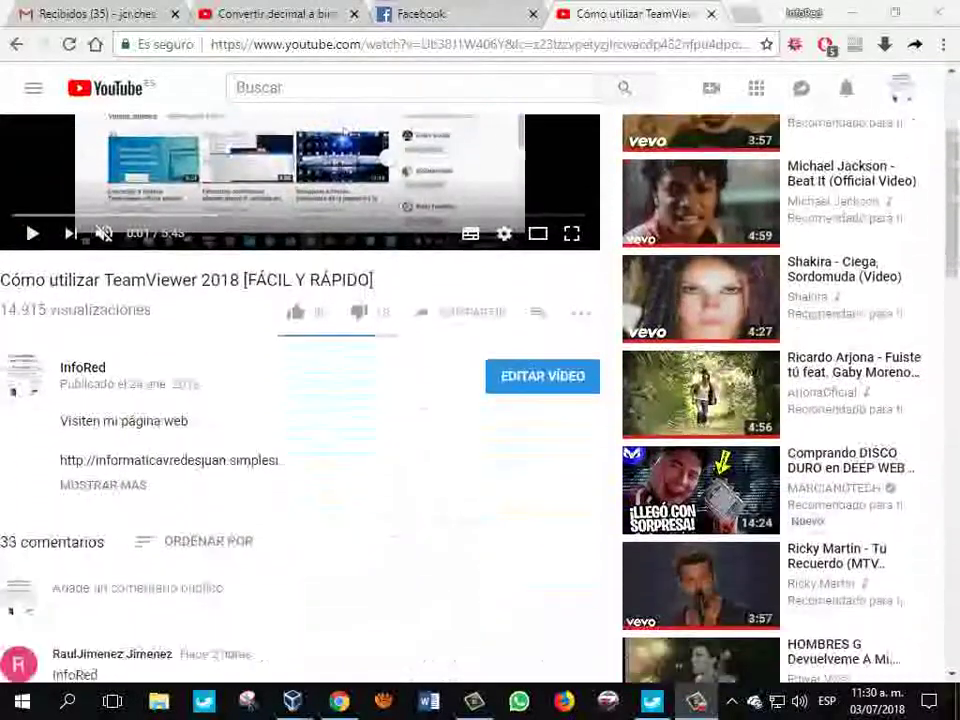
{"action": "scroll", "coordinate": [300, 400], "scroll_direction": "down", "scroll_amount": 3}
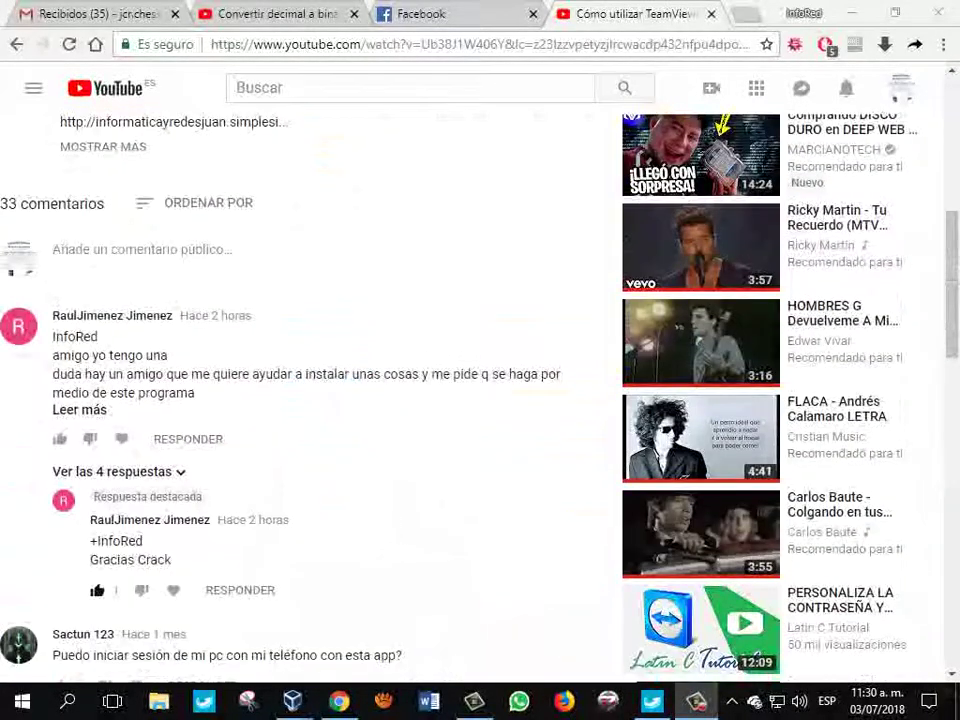
{"action": "scroll", "coordinate": [300, 400], "scroll_direction": "down", "scroll_amount": 3}
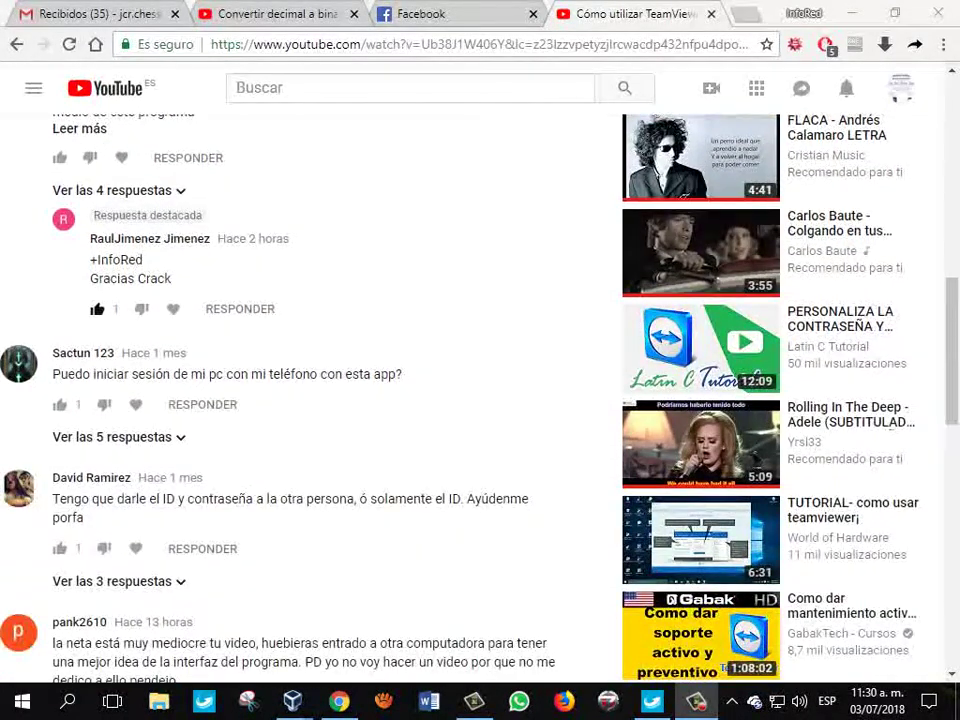
{"action": "scroll", "coordinate": [300, 400], "scroll_direction": "down", "scroll_amount": 2}
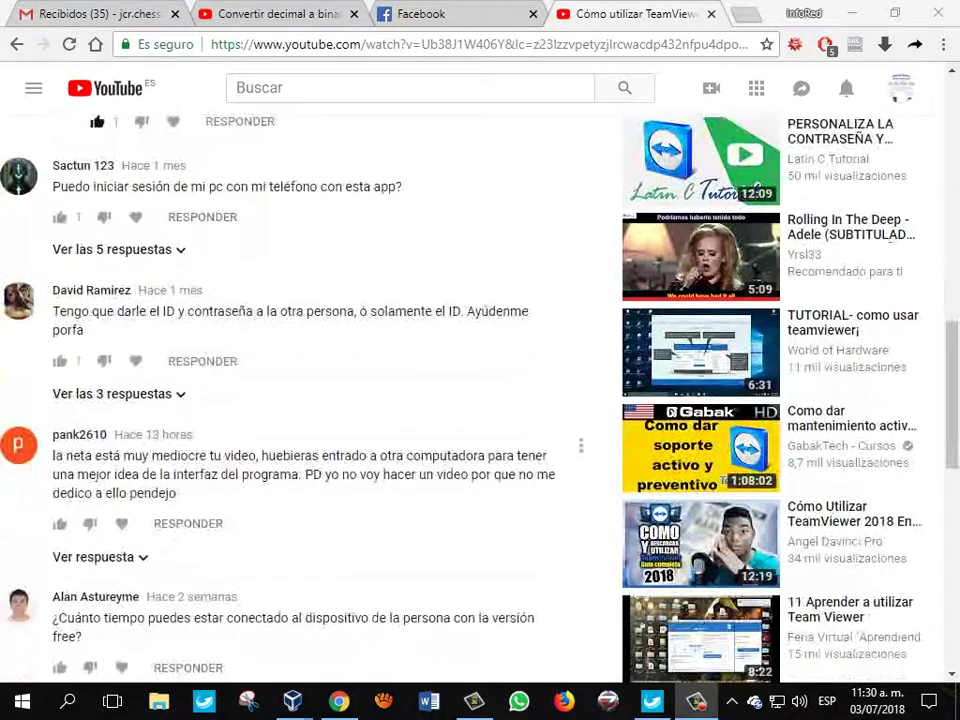
Examine the comment criticising the lack of a second computer in the video, along with the surrounding viewer questions
{"action": "left_click_drag", "start_coordinate": [71, 456], "coordinate": [354, 474]}
{"action": "left_click", "coordinate": [261, 474]}
{"action": "left_click", "coordinate": [354, 474]}
{"action": "scroll", "coordinate": [354, 474], "scroll_direction": "down", "scroll_amount": 2}
{"action": "scroll", "coordinate": [354, 474], "scroll_direction": "up", "scroll_amount": 4}
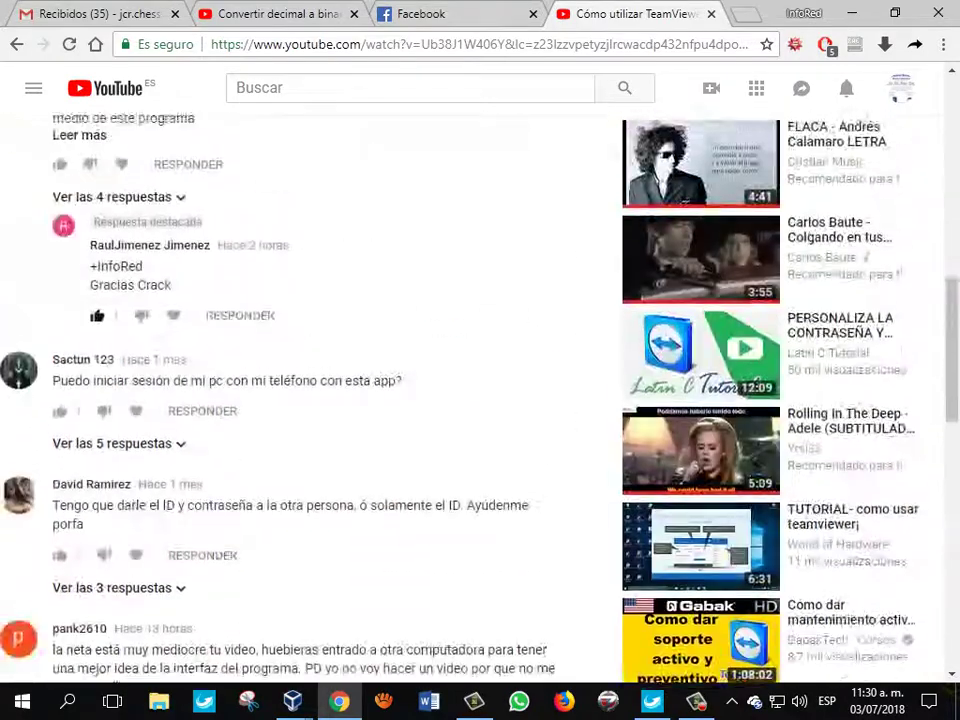
{"action": "scroll", "coordinate": [300, 400], "scroll_direction": "up", "scroll_amount": 3}
{"action": "scroll", "coordinate": [300, 400], "scroll_direction": "down", "scroll_amount": 3}
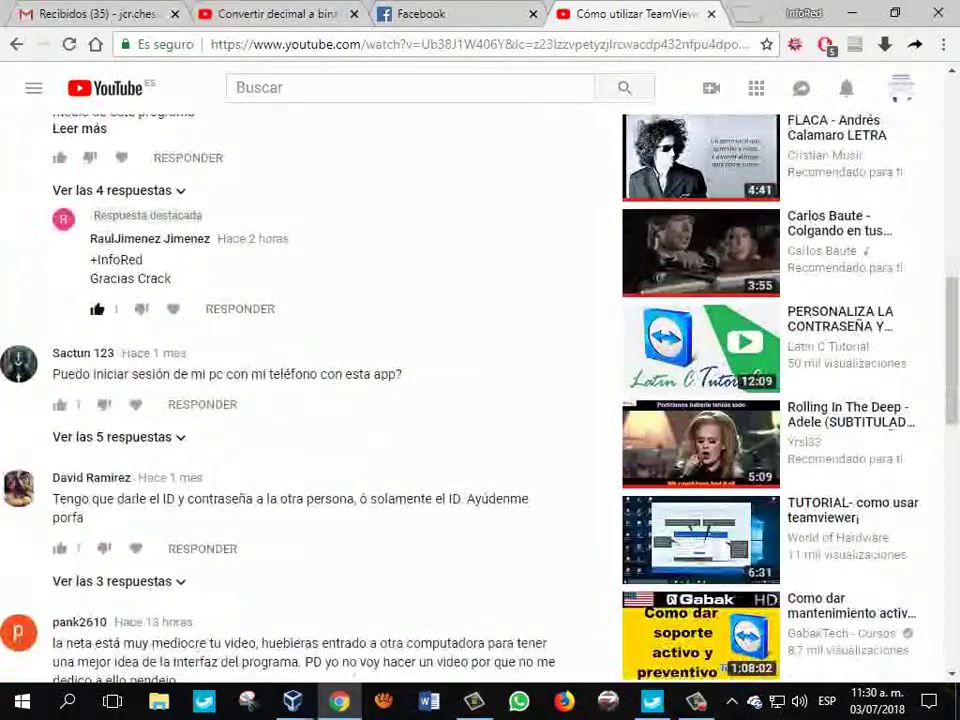
{"action": "scroll", "coordinate": [300, 400], "scroll_direction": "down", "scroll_amount": 7}
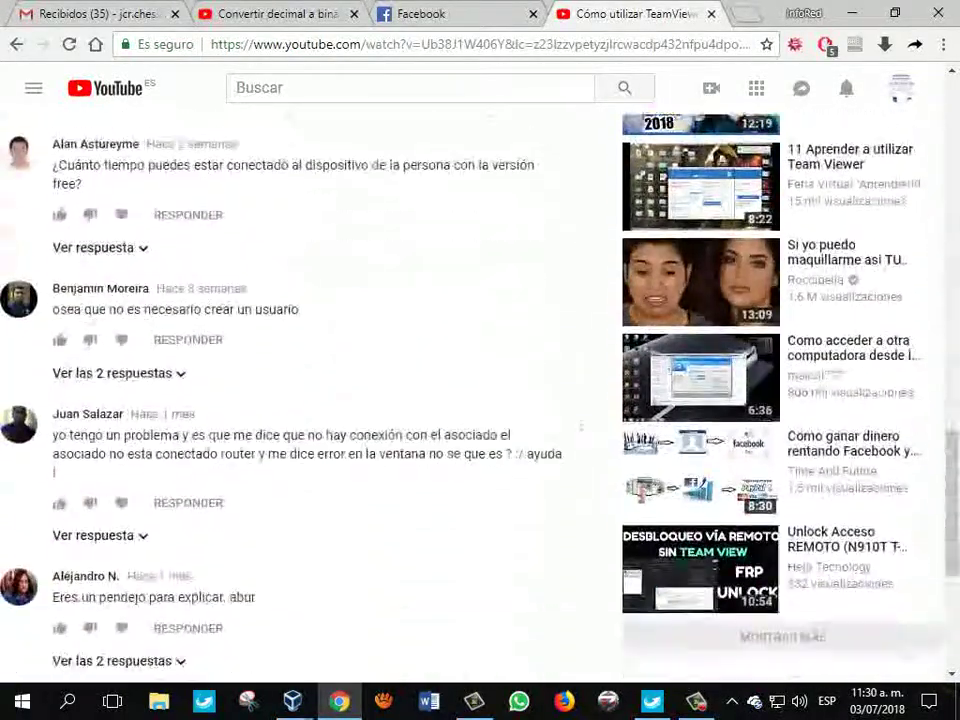
{"action": "scroll", "coordinate": [300, 400], "scroll_direction": "up", "scroll_amount": 15}
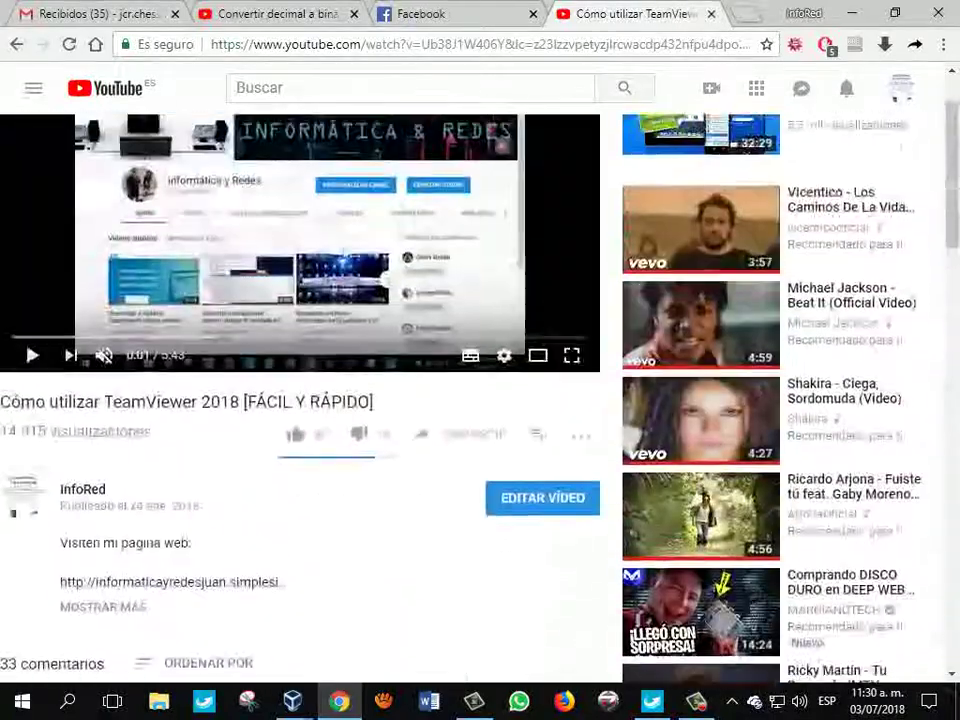
{"action": "scroll", "coordinate": [300, 400], "scroll_direction": "up", "scroll_amount": 2}
Switch to VirtualBox and view the desktops of the Windows 7 and Windows 7 clonar virtual machines
{"action": "mouse_move", "coordinate": [292, 701]}
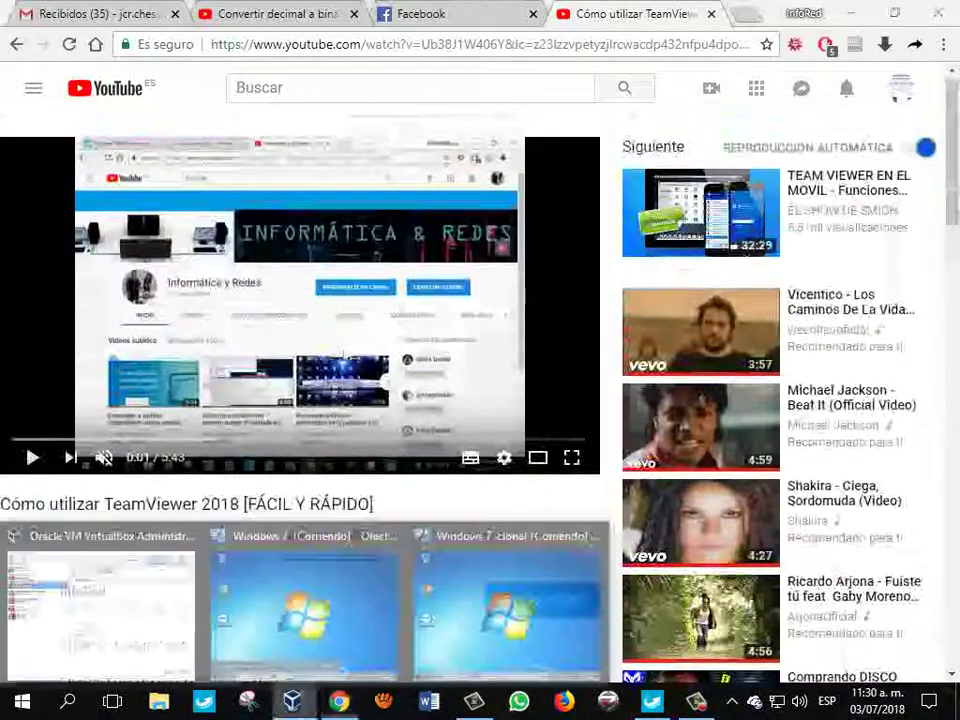
{"action": "left_click", "coordinate": [320, 600]}
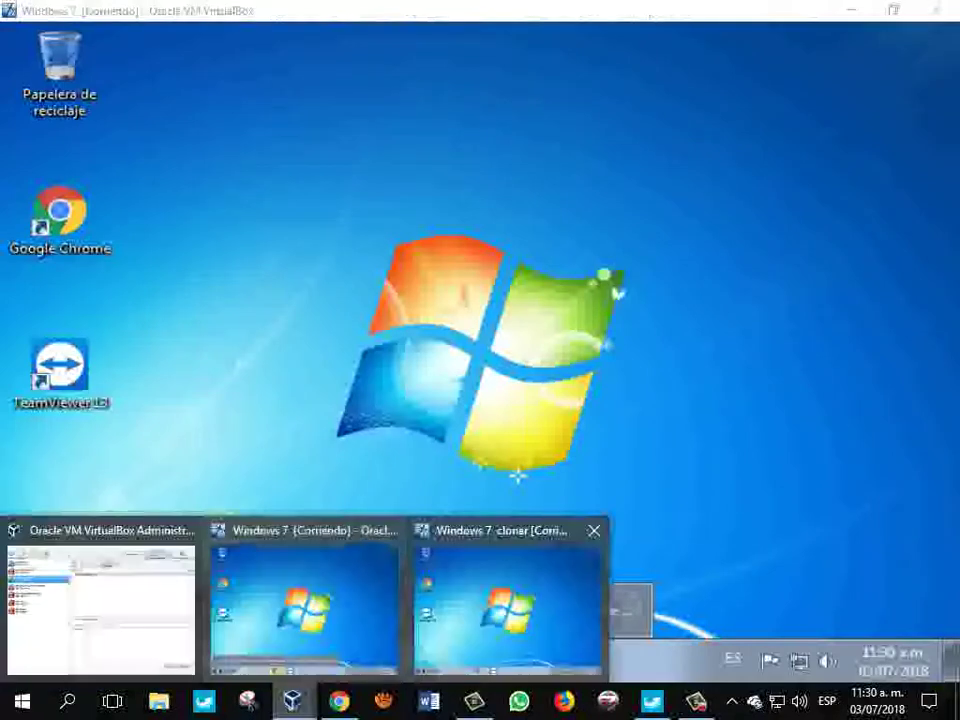
{"action": "left_click", "coordinate": [510, 595]}
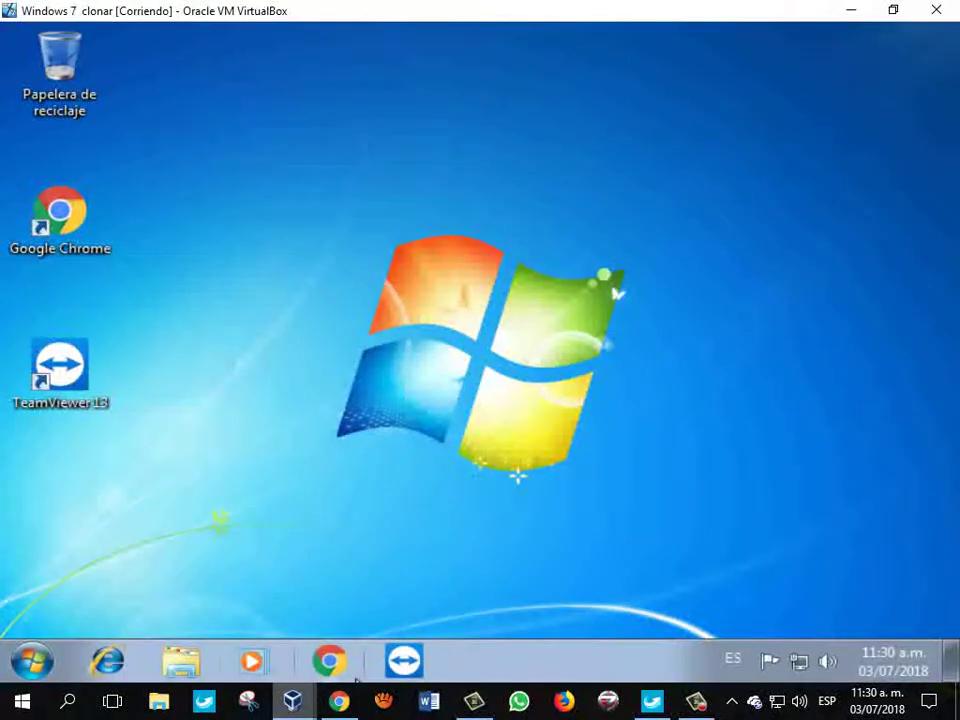
{"action": "mouse_move", "coordinate": [292, 701]}
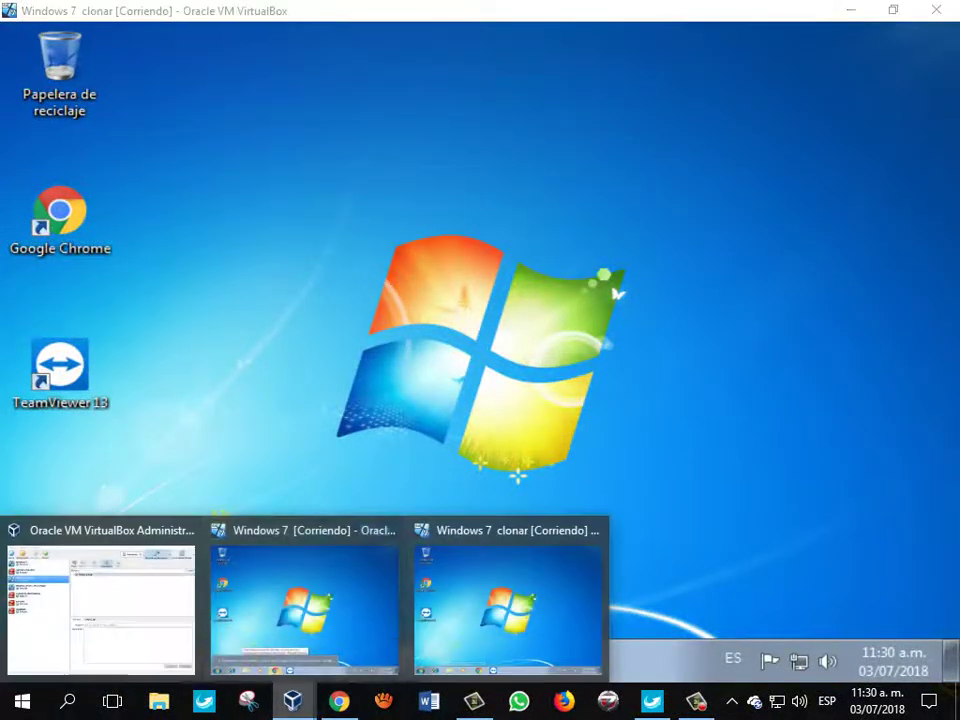
{"action": "left_click", "coordinate": [302, 600]}
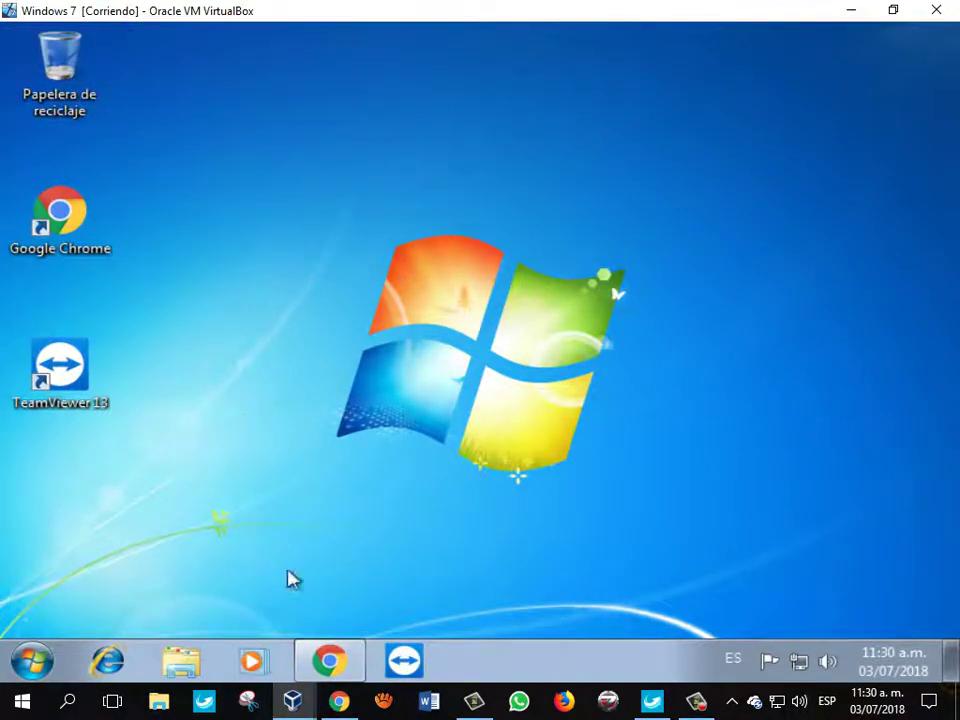
{"action": "mouse_move", "coordinate": [292, 701]}
{"action": "left_click", "coordinate": [510, 605]}
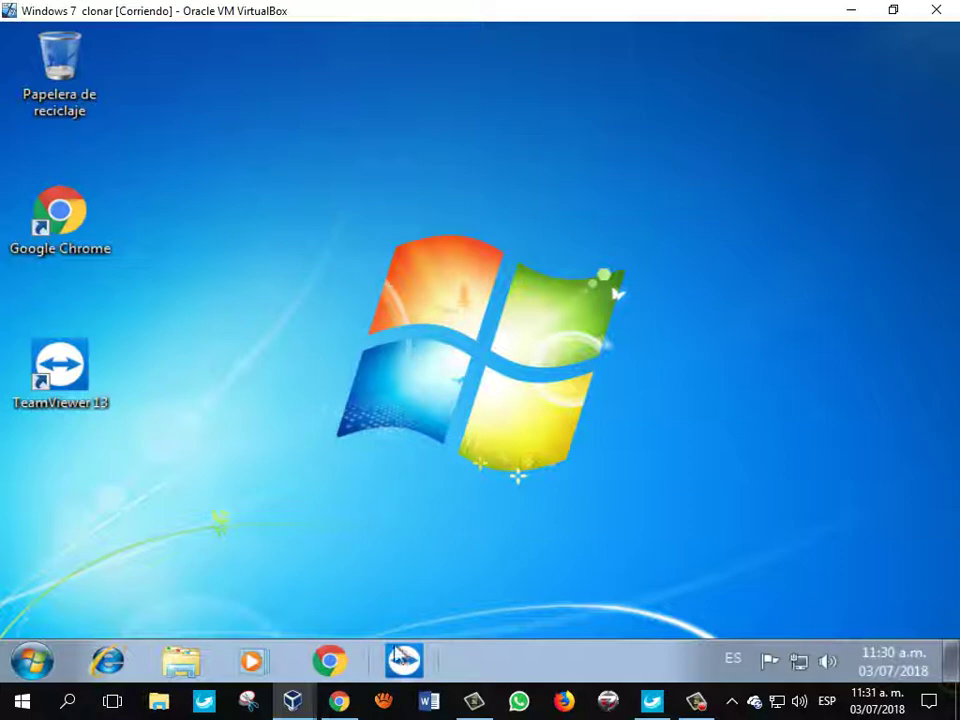
Close the Chrome window with the TeamViewer site in the Windows 7 machine, and return to the Windows 7 clonar machine
{"action": "mouse_move", "coordinate": [292, 701]}
{"action": "left_click", "coordinate": [303, 600]}
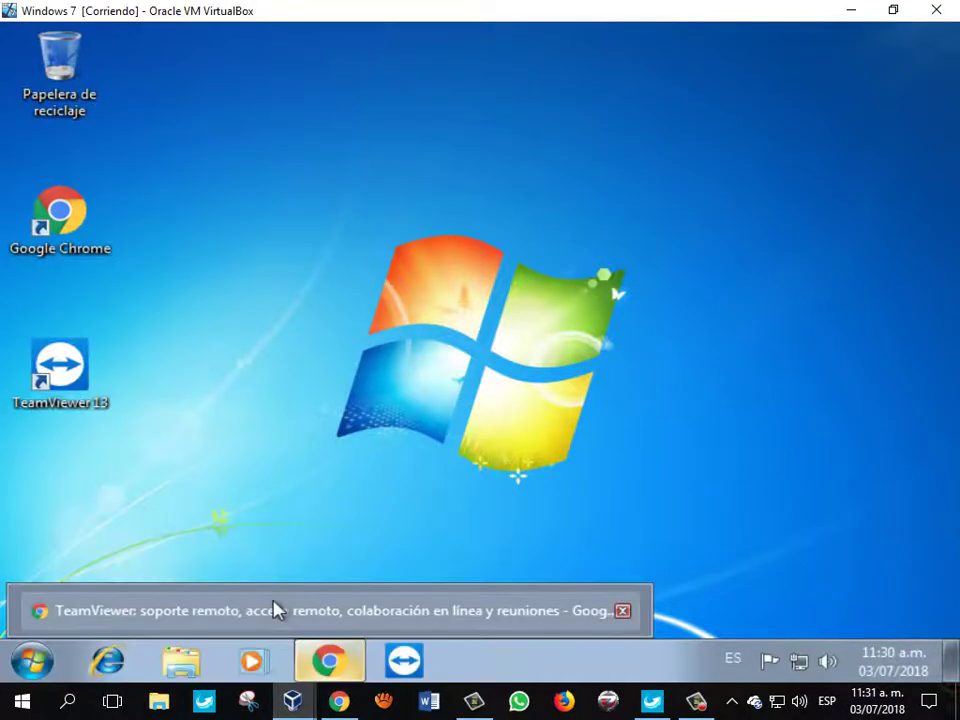
{"action": "left_click", "coordinate": [622, 610]}
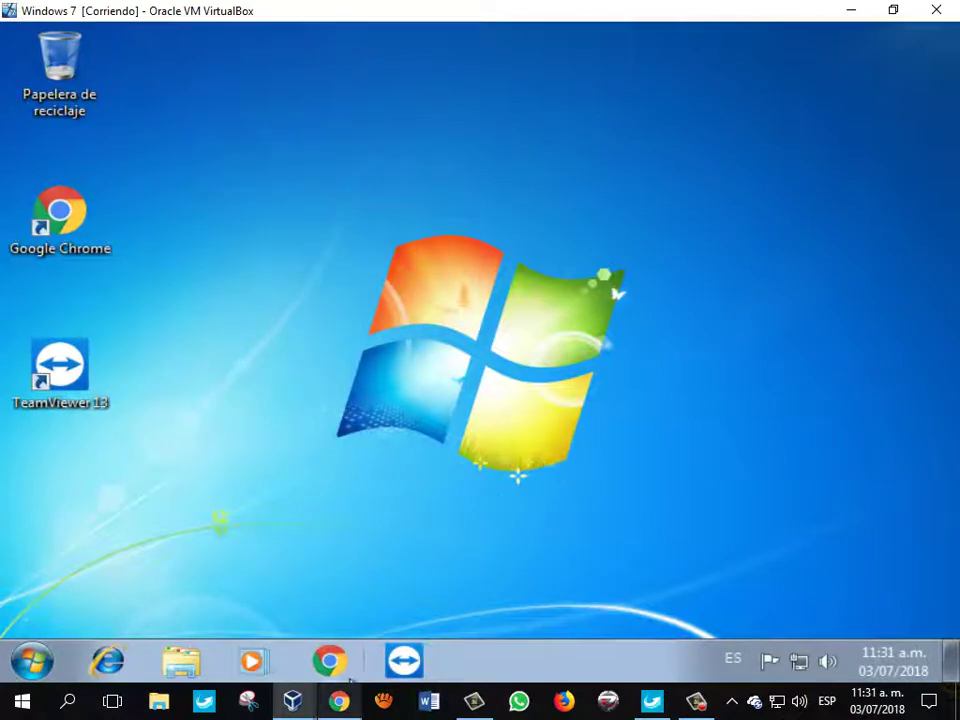
{"action": "mouse_move", "coordinate": [292, 701]}
{"action": "left_click", "coordinate": [453, 610]}
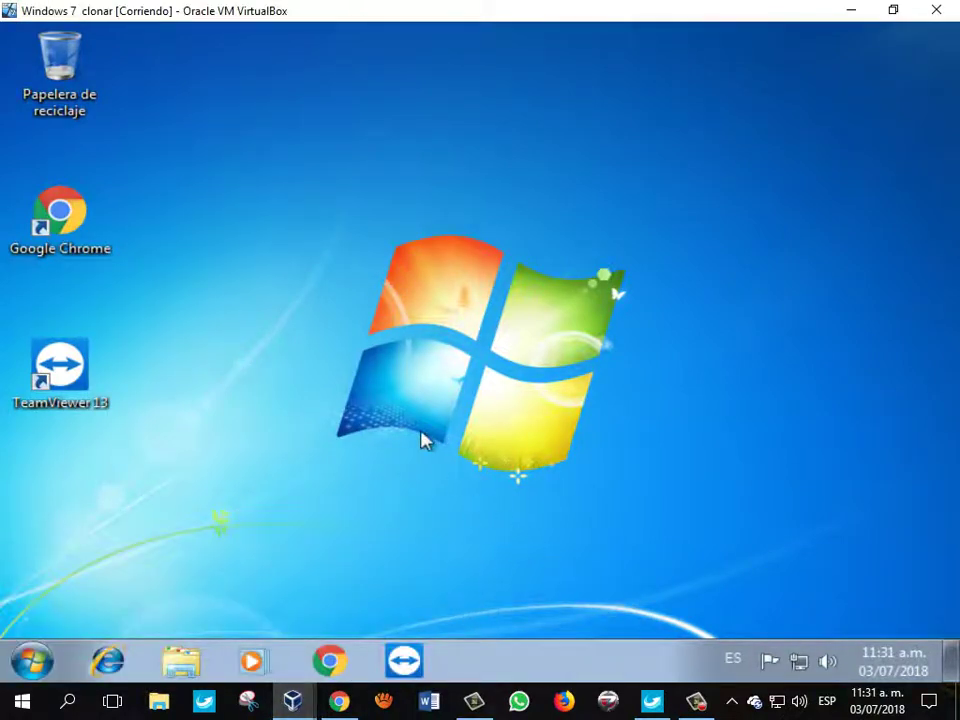
Launch TeamViewer 13 in the original Windows 7 virtual machine
{"action": "mouse_move", "coordinate": [292, 701]}
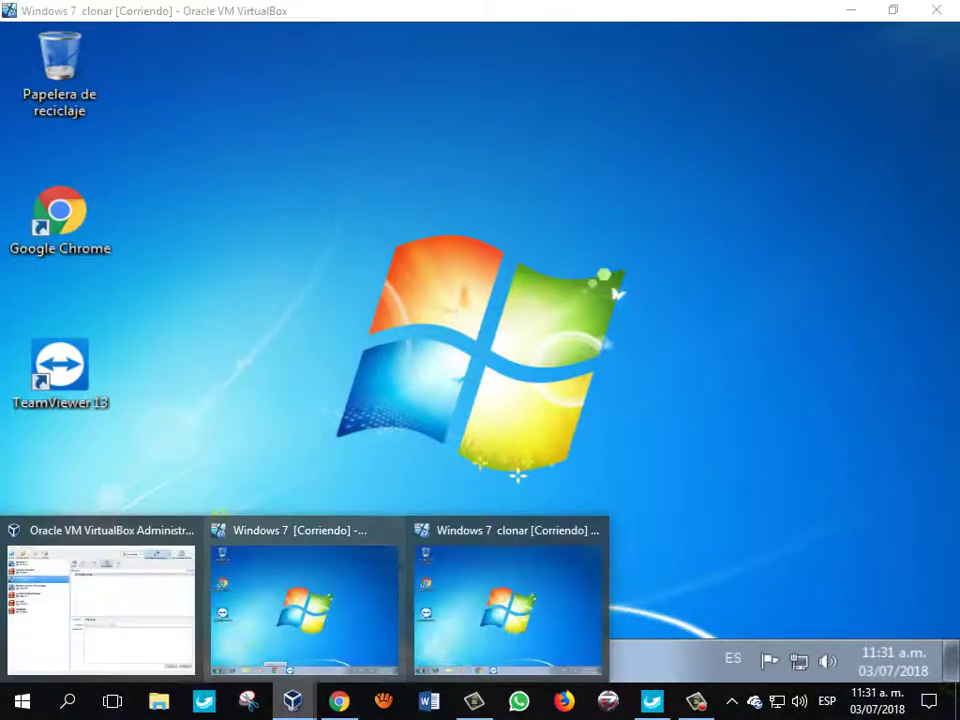
{"action": "left_click", "coordinate": [304, 605]}
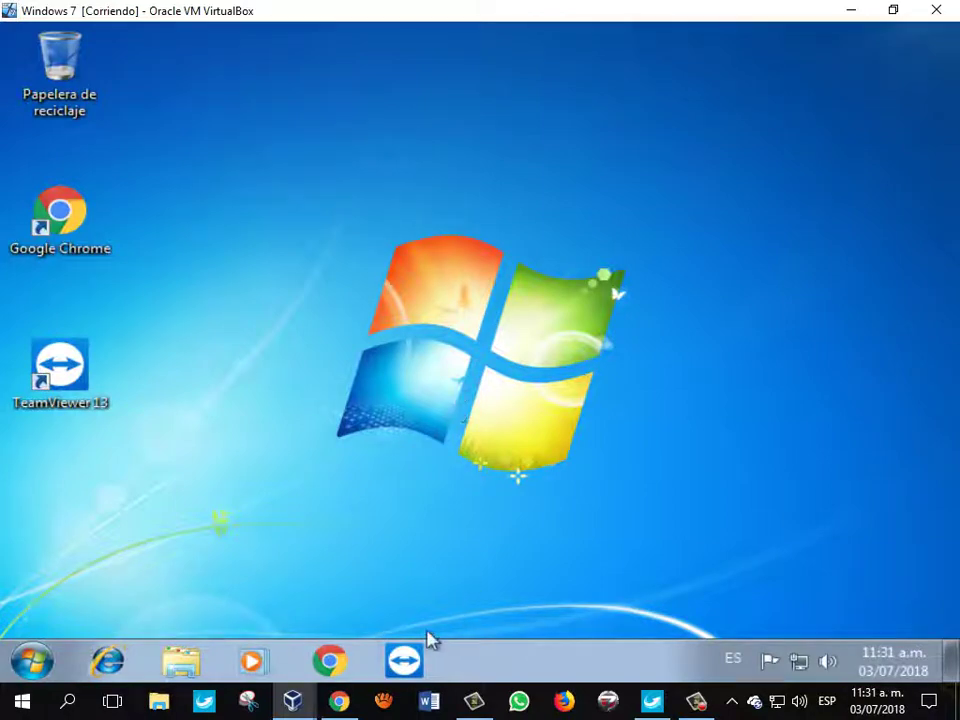
{"action": "left_click", "coordinate": [412, 657]}
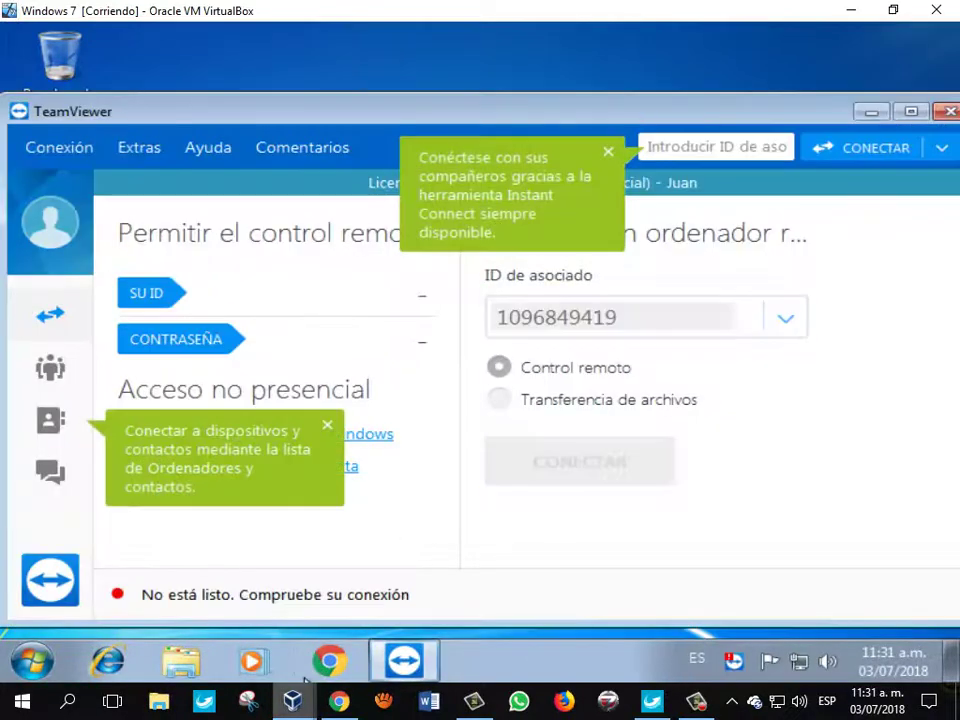
Launch TeamViewer 13 in the Windows 7 clonar machine and locate its own ID and password
{"action": "mouse_move", "coordinate": [294, 700]}
{"action": "left_click", "coordinate": [510, 600]}
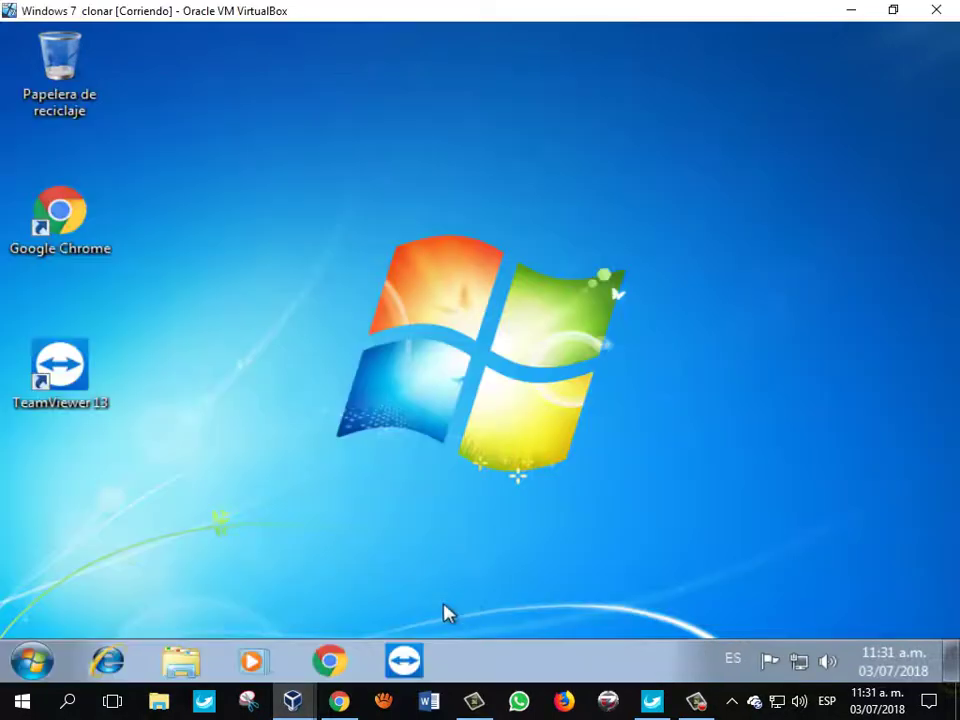
{"action": "left_click", "coordinate": [405, 662]}
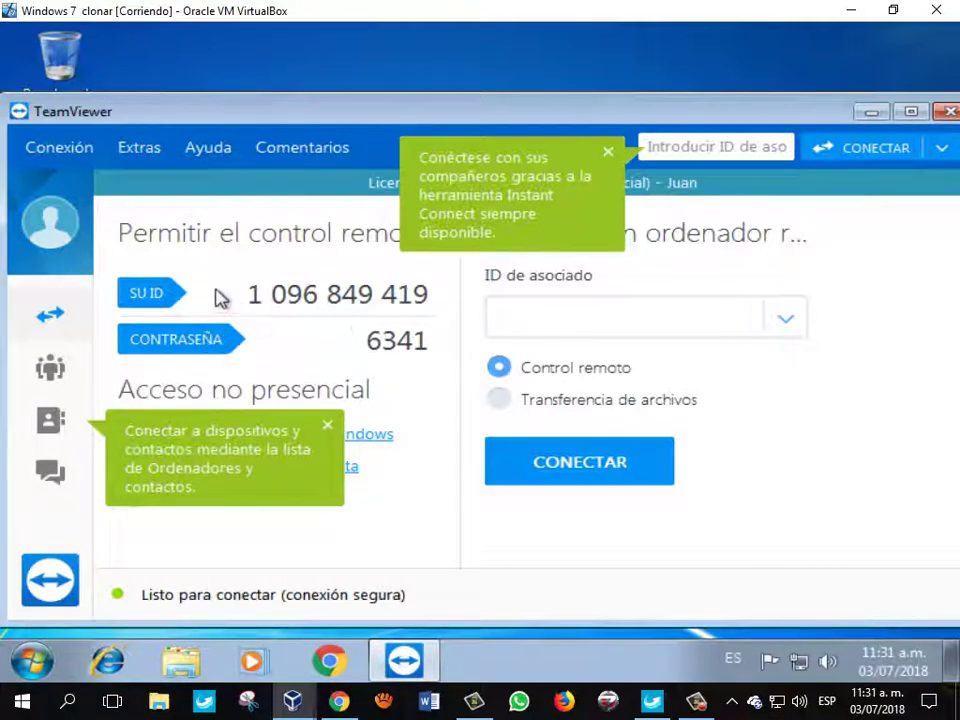
{"action": "mouse_move", "coordinate": [220, 343]}
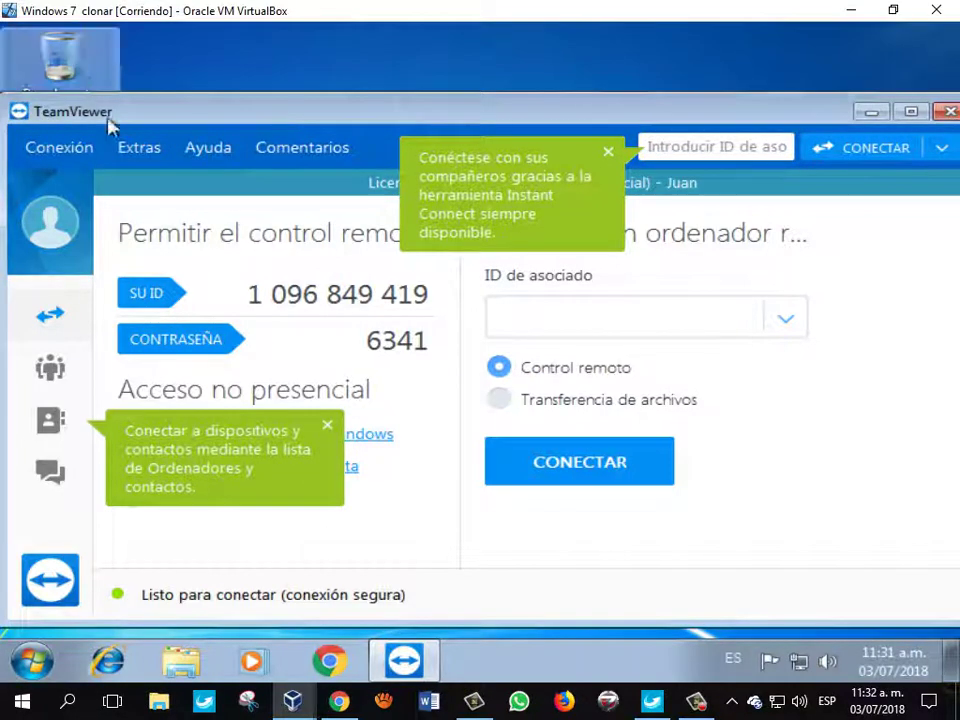
In the original Windows 7 machine's TeamViewer, clear the saved partner ID from the field and dismiss both green hint balloons
{"action": "mouse_move", "coordinate": [292, 700]}
{"action": "left_click", "coordinate": [300, 600]}
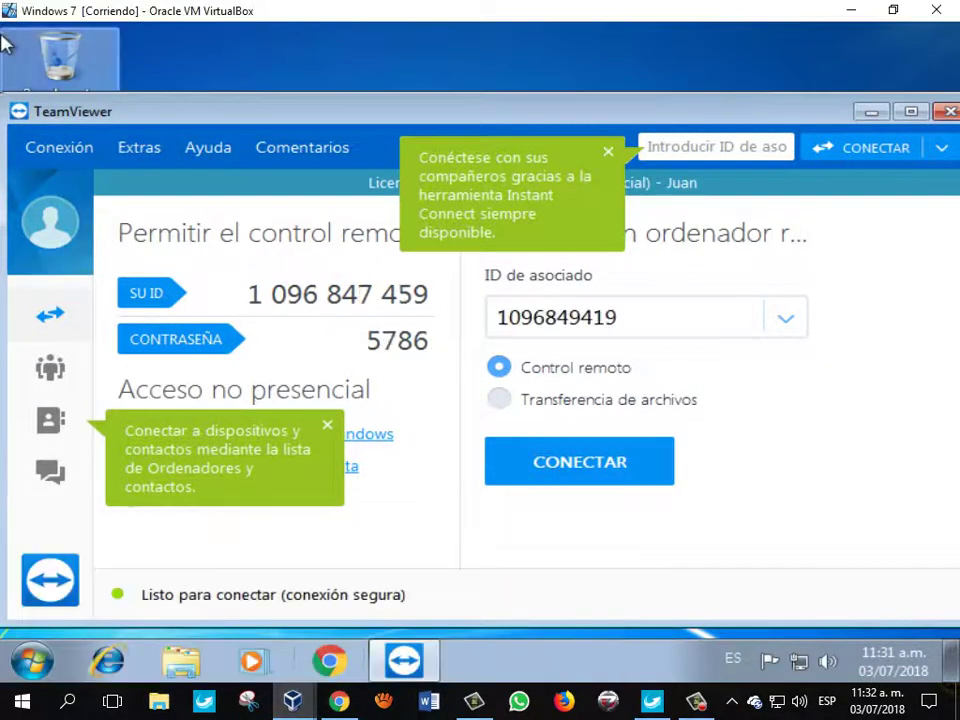
{"action": "double_click", "coordinate": [652, 327]}
{"action": "key", "text": "BackSpace"}
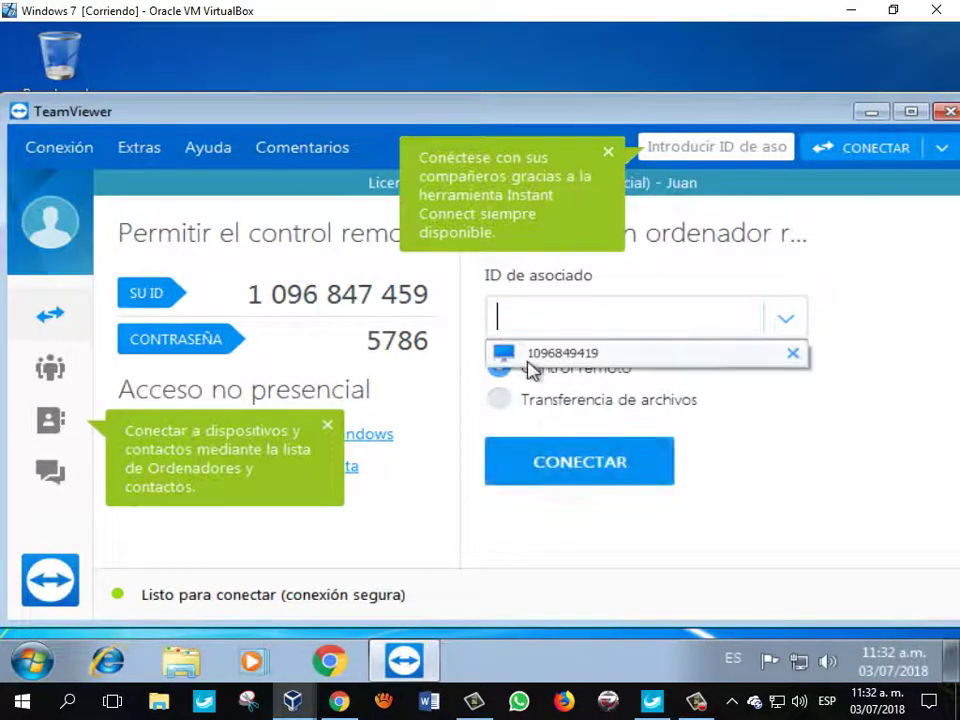
{"action": "left_click", "coordinate": [785, 423]}
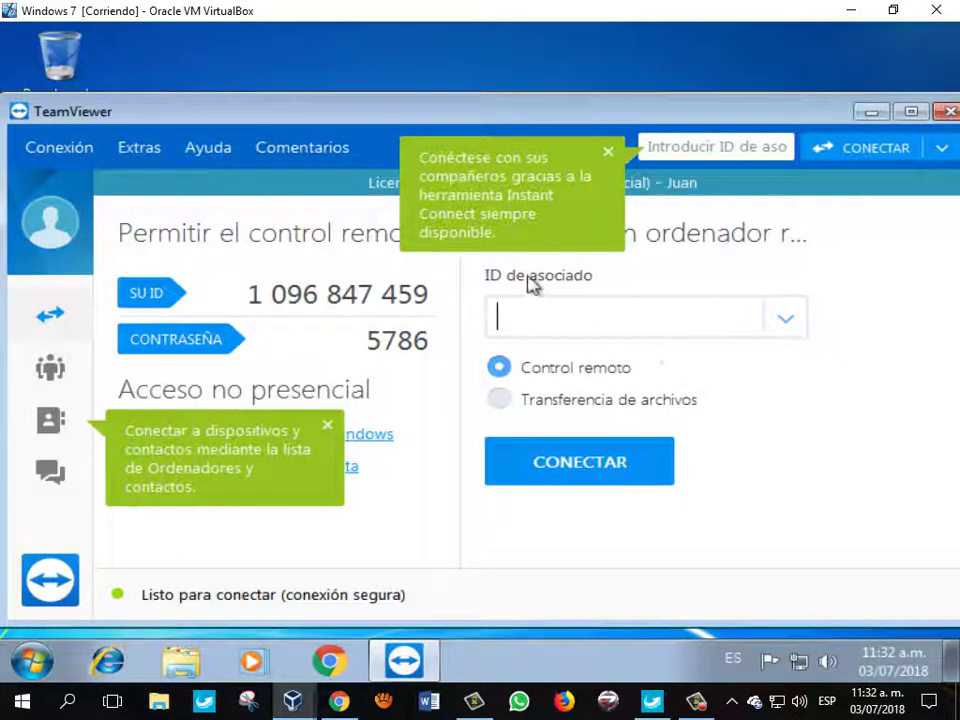
{"action": "left_click", "coordinate": [609, 153]}
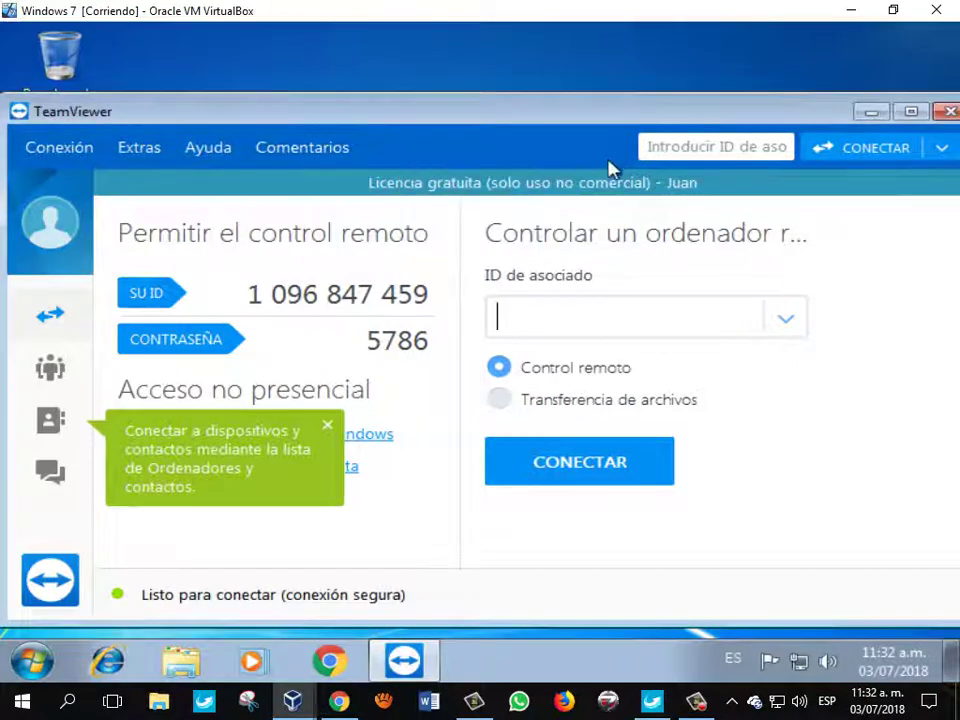
{"action": "left_click", "coordinate": [327, 427]}
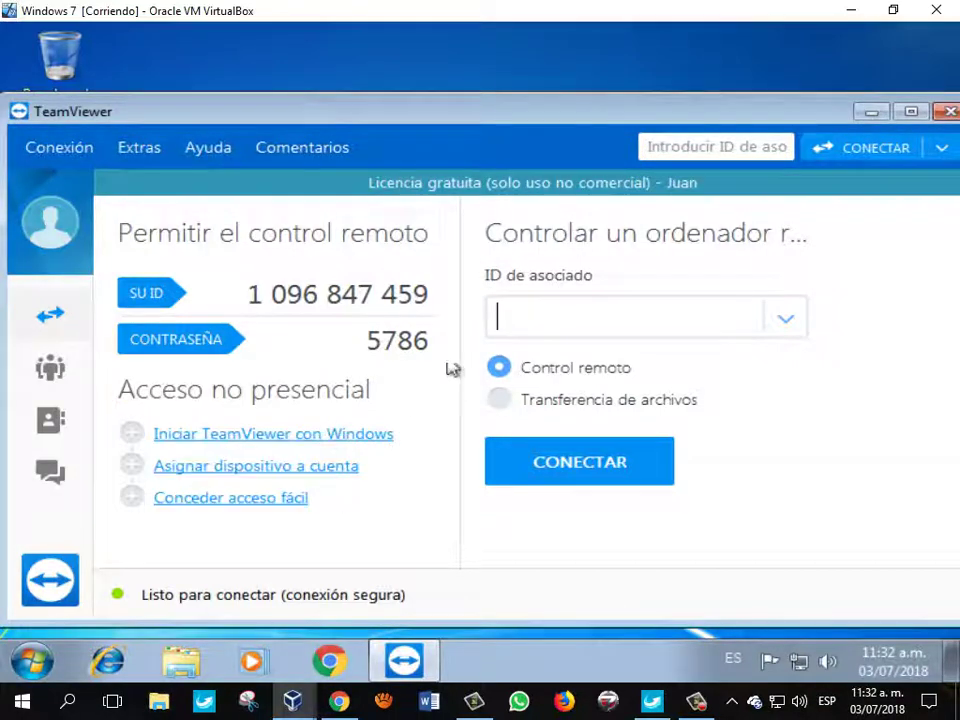
Look up the clone's TeamViewer ID and enter its first seven digits as the partner ID in the original Windows 7 machine
{"action": "mouse_move", "coordinate": [292, 700]}
{"action": "left_click", "coordinate": [450, 610]}
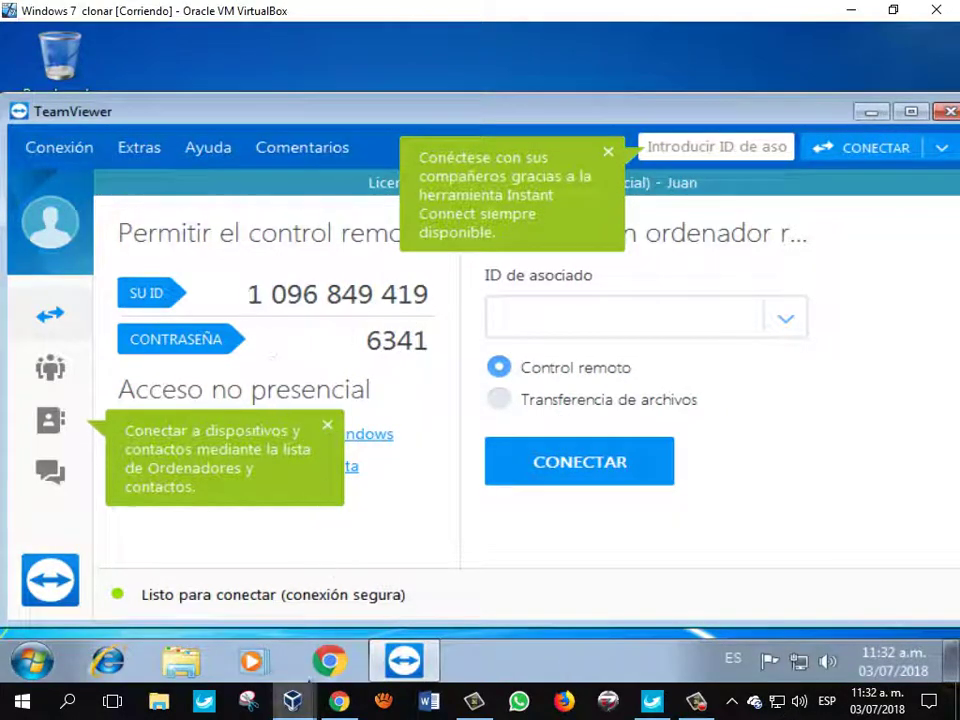
{"action": "left_click", "coordinate": [285, 606]}
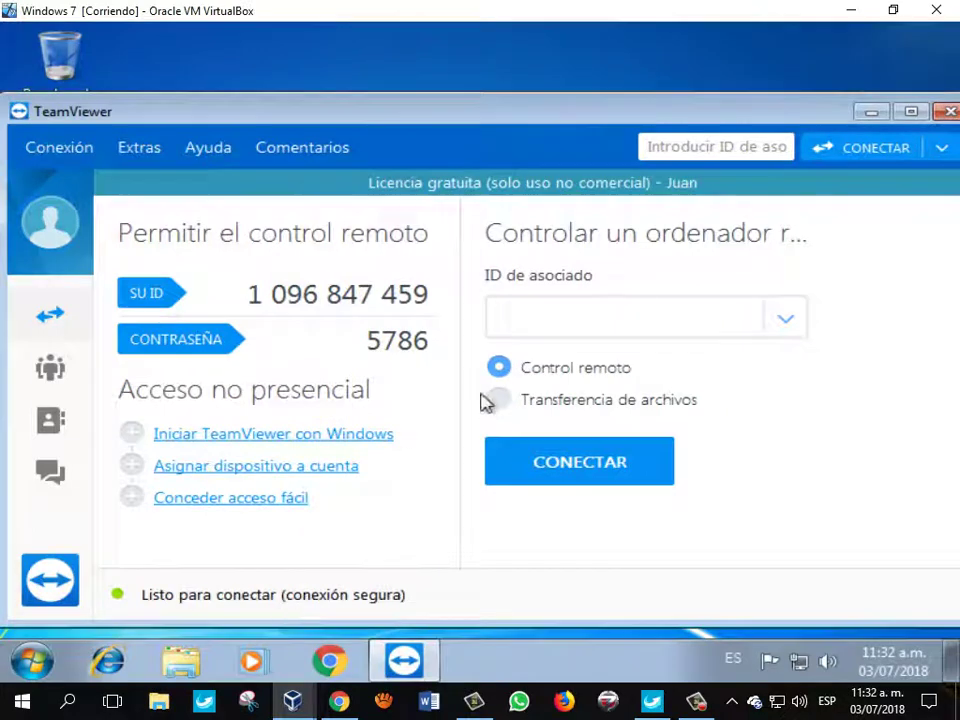
{"action": "left_click", "coordinate": [497, 317]}
{"action": "type", "text": "1096"}
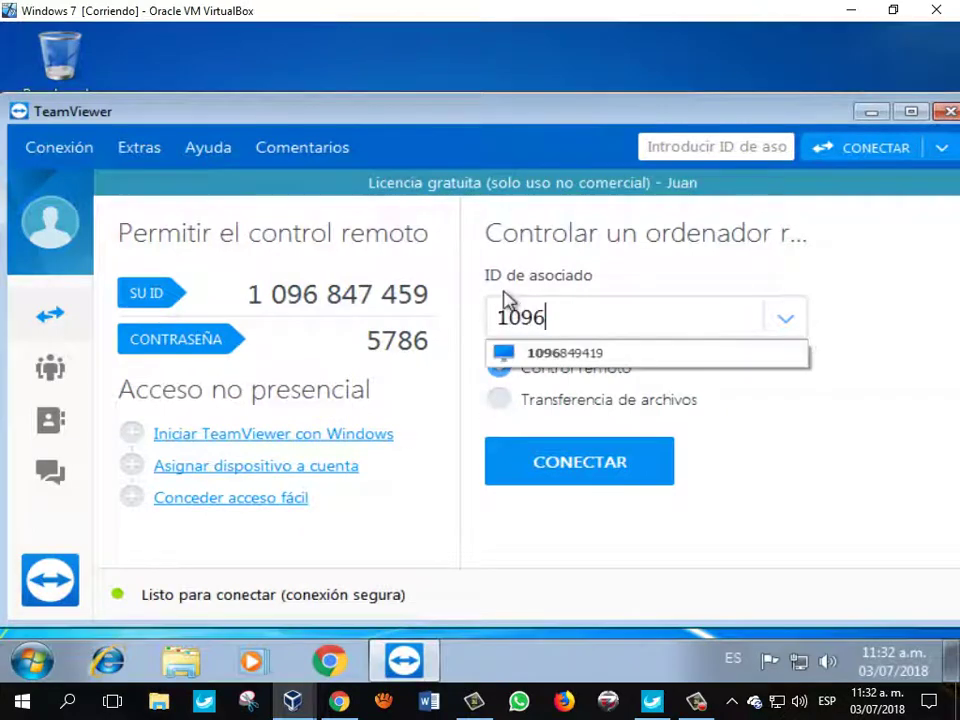
{"action": "mouse_move", "coordinate": [292, 700]}
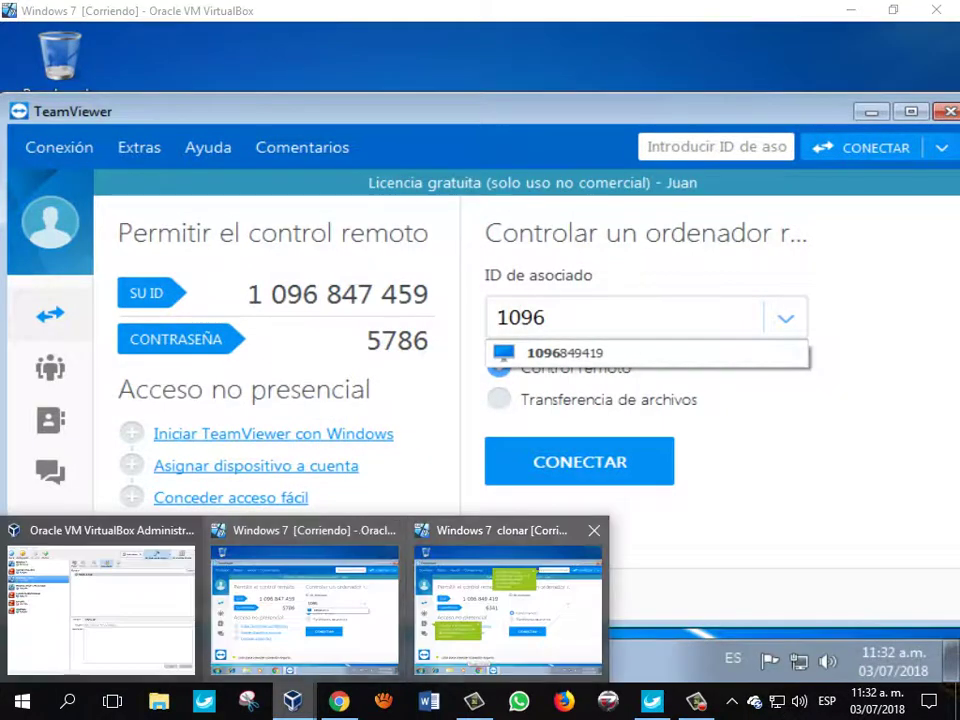
{"action": "left_click", "coordinate": [508, 605]}
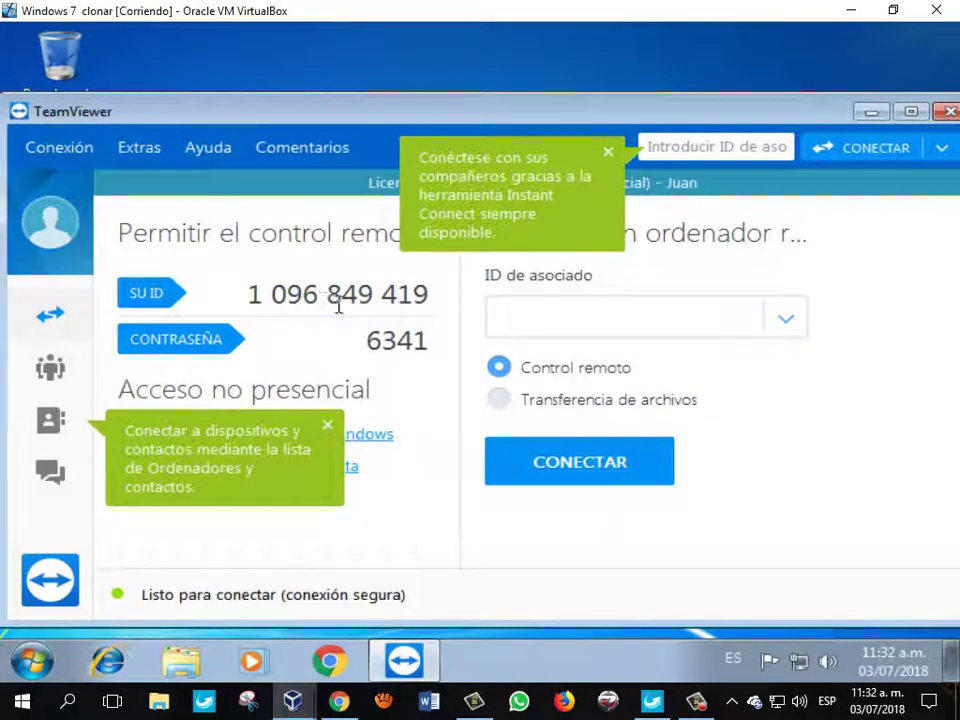
{"action": "mouse_move", "coordinate": [292, 700]}
{"action": "left_click", "coordinate": [280, 590]}
{"action": "type", "text": "1096"}
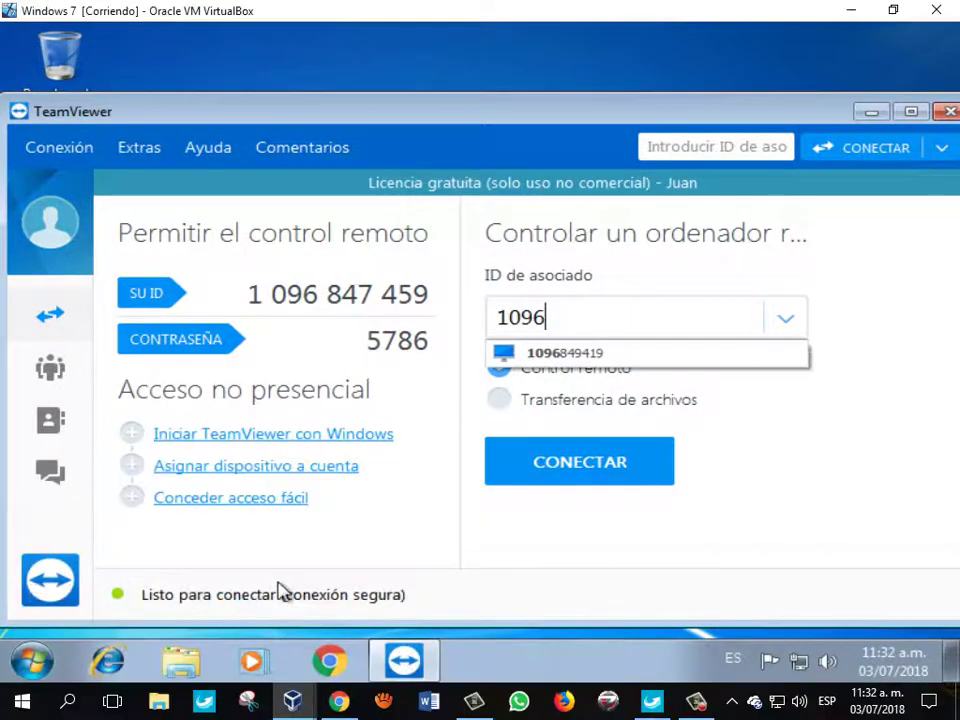
{"action": "type", "text": "849"}
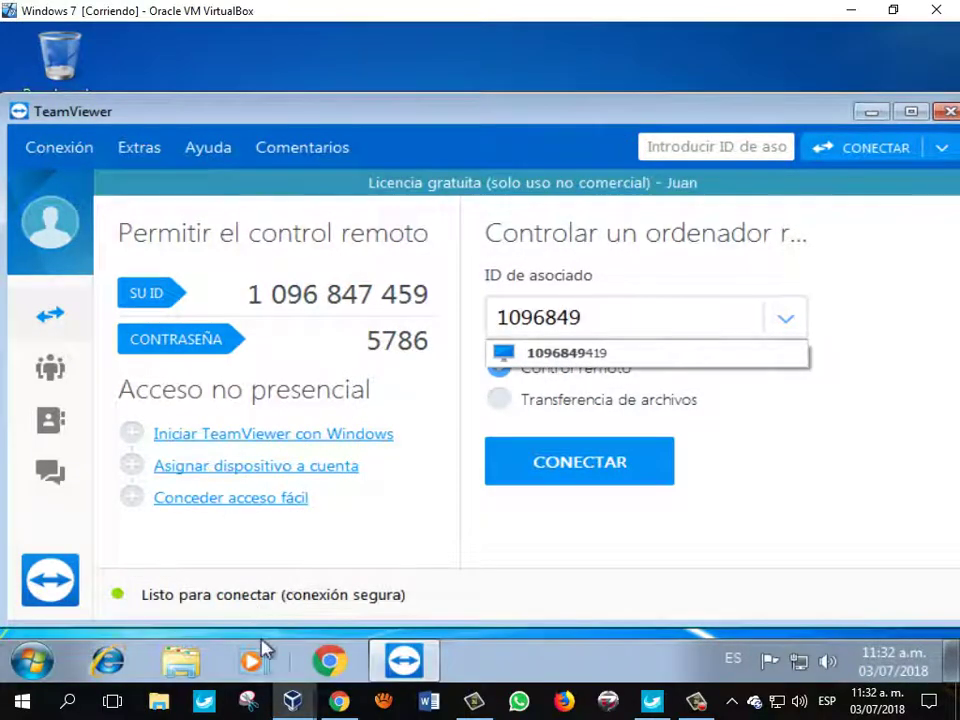
Check the clone's ID again and complete the partner ID with its last three digits, accepting the matching suggestion
{"action": "mouse_move", "coordinate": [292, 700]}
{"action": "left_click", "coordinate": [432, 600]}
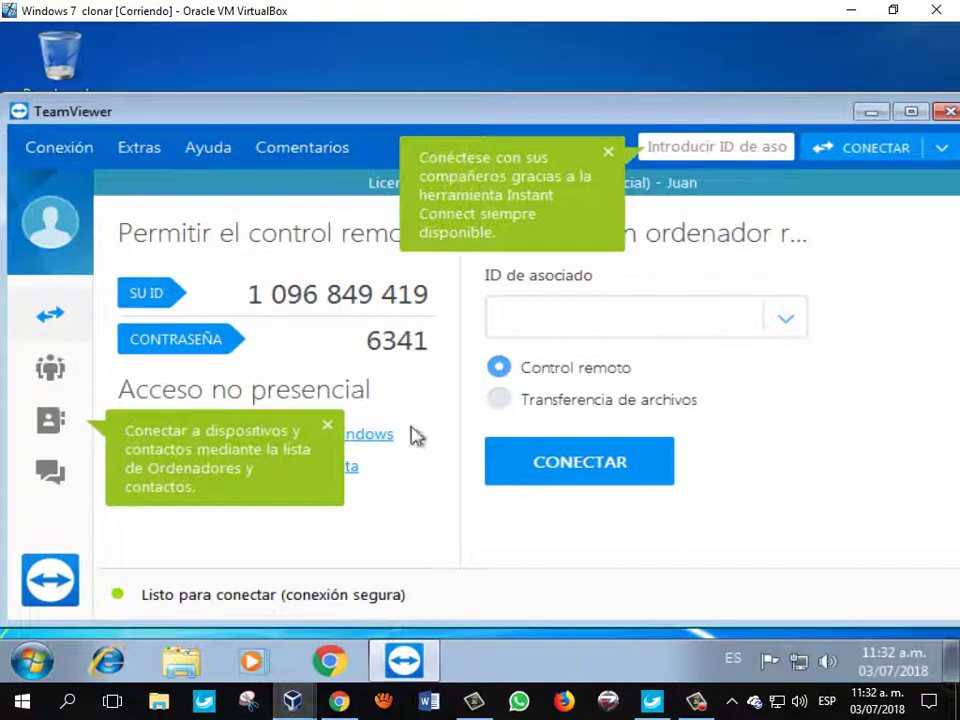
{"action": "left_click", "coordinate": [313, 590]}
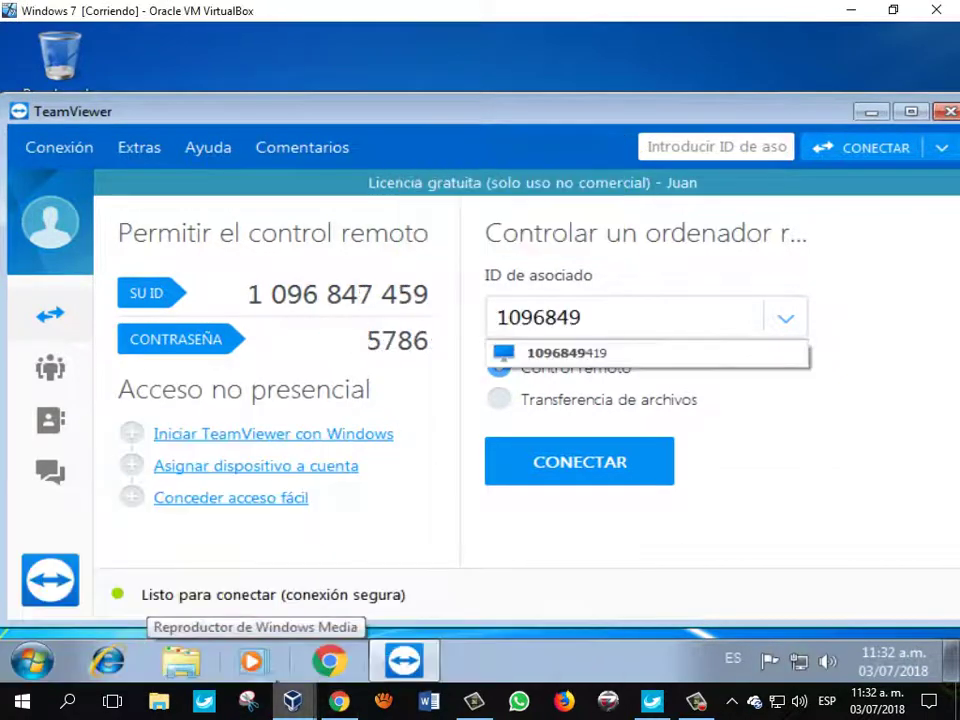
{"action": "type", "text": "41"}
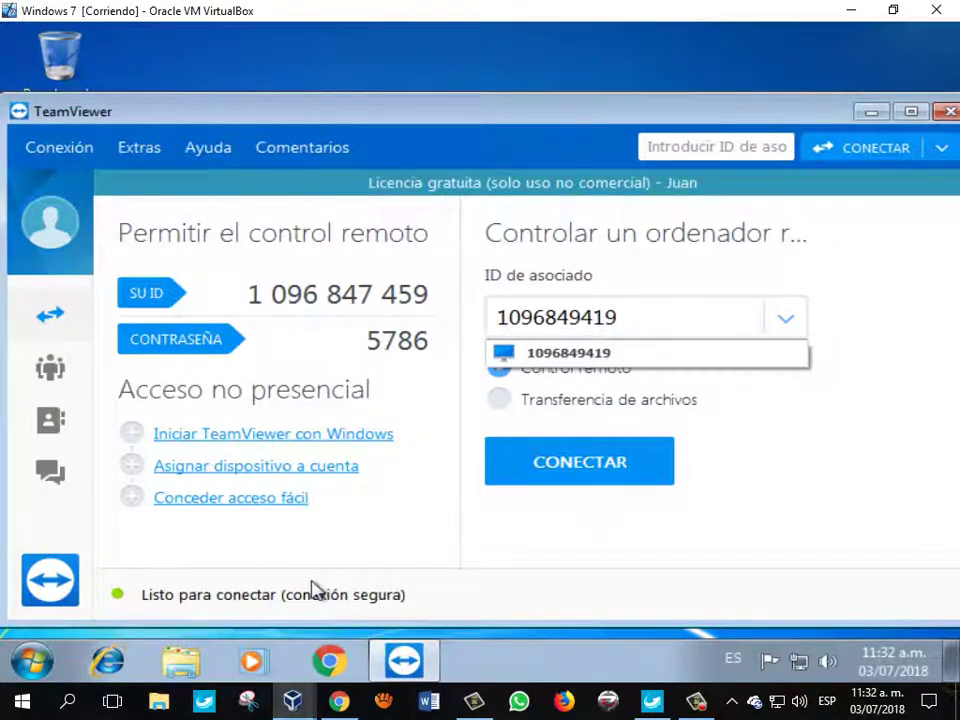
{"action": "type", "text": "9"}
{"action": "left_click", "coordinate": [583, 358]}
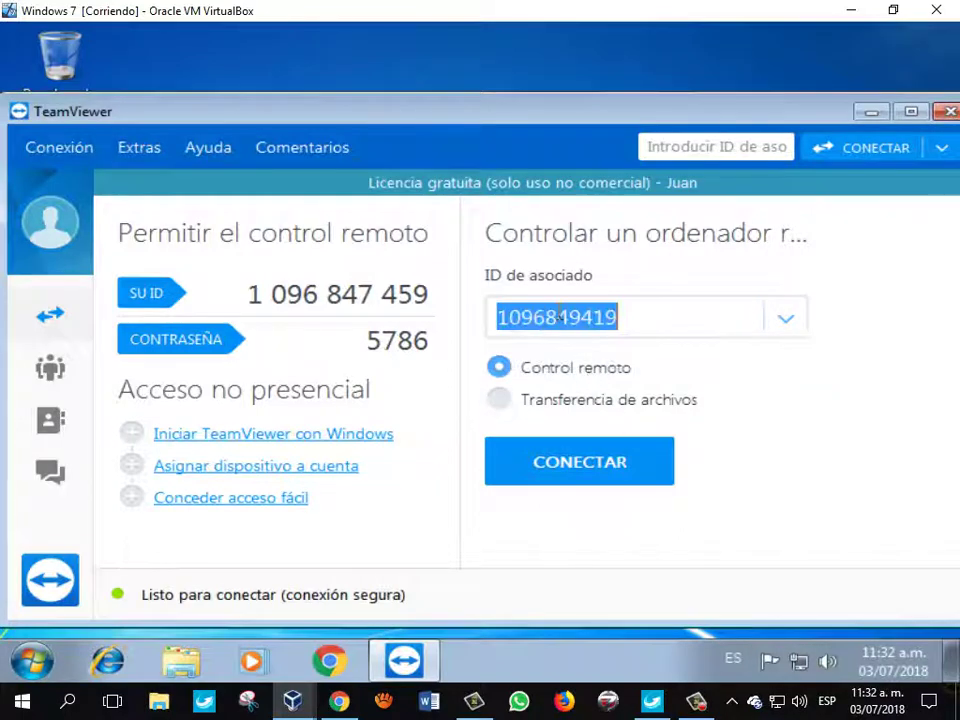
{"action": "left_click", "coordinate": [626, 311]}
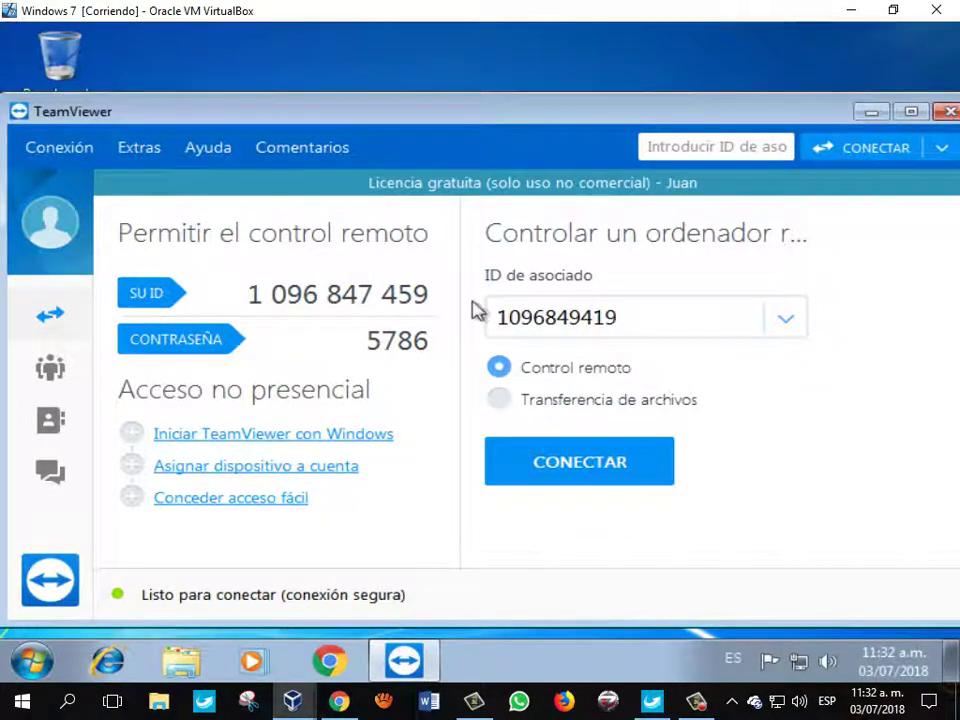
Connect to the clone in remote control mode and sign in with the TeamViewer password shown in the clone machine
{"action": "left_click", "coordinate": [585, 468]}
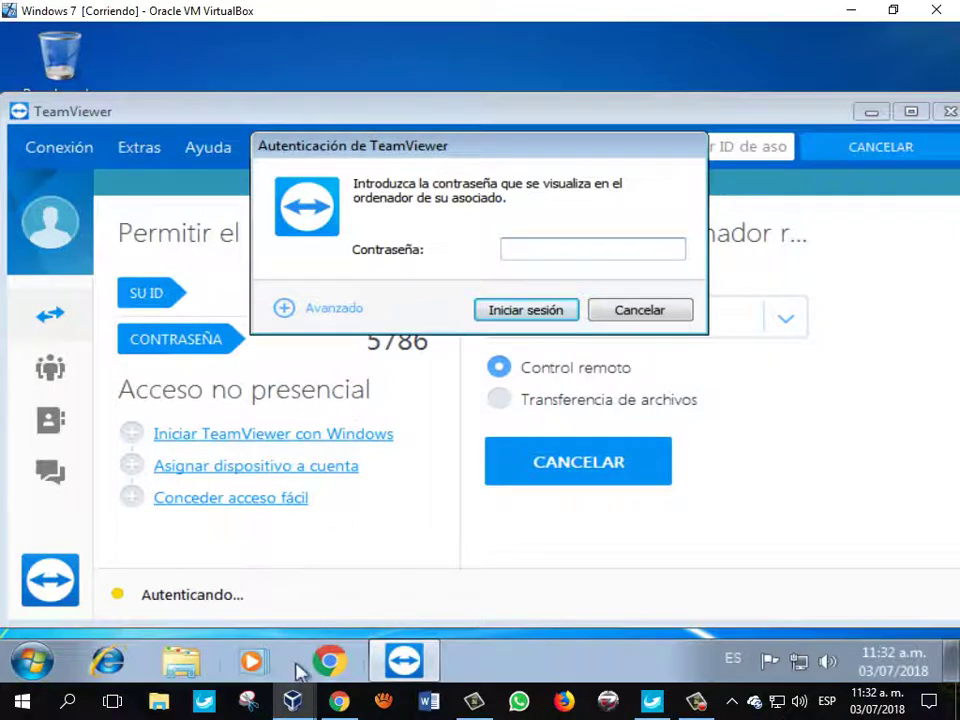
{"action": "mouse_move", "coordinate": [292, 700]}
{"action": "left_click", "coordinate": [504, 600]}
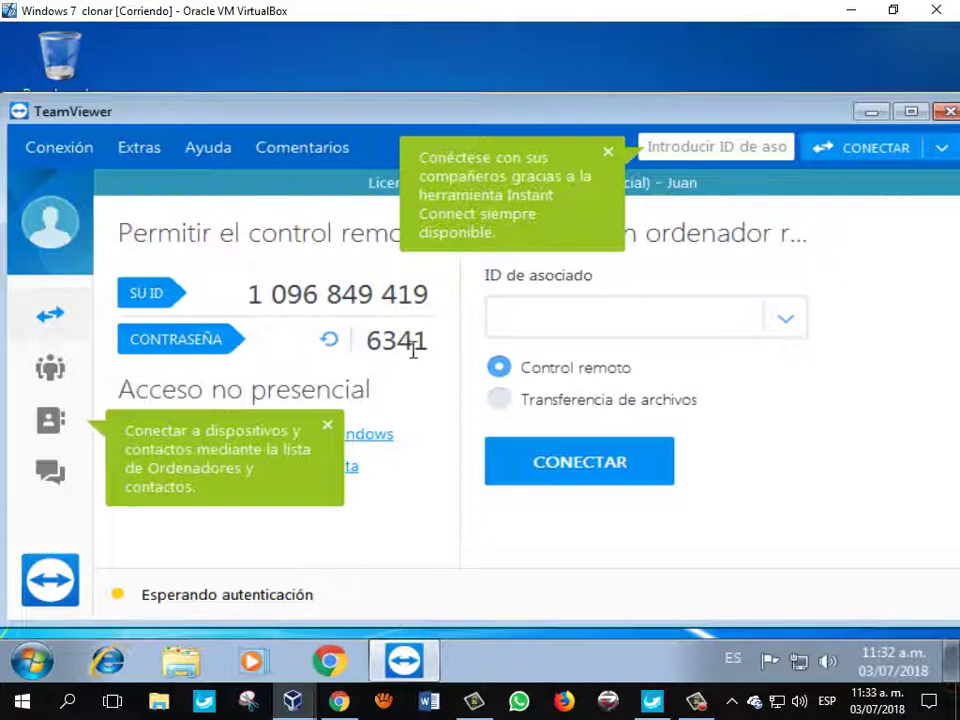
{"action": "mouse_move", "coordinate": [292, 700]}
{"action": "left_click", "coordinate": [335, 624]}
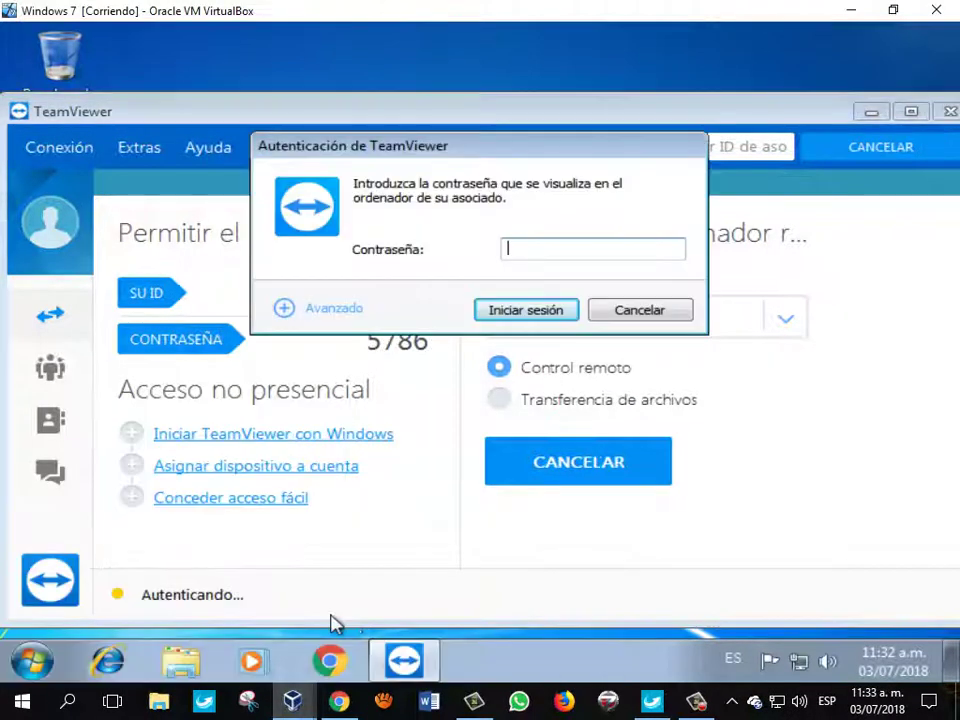
{"action": "type", "text": "6"}
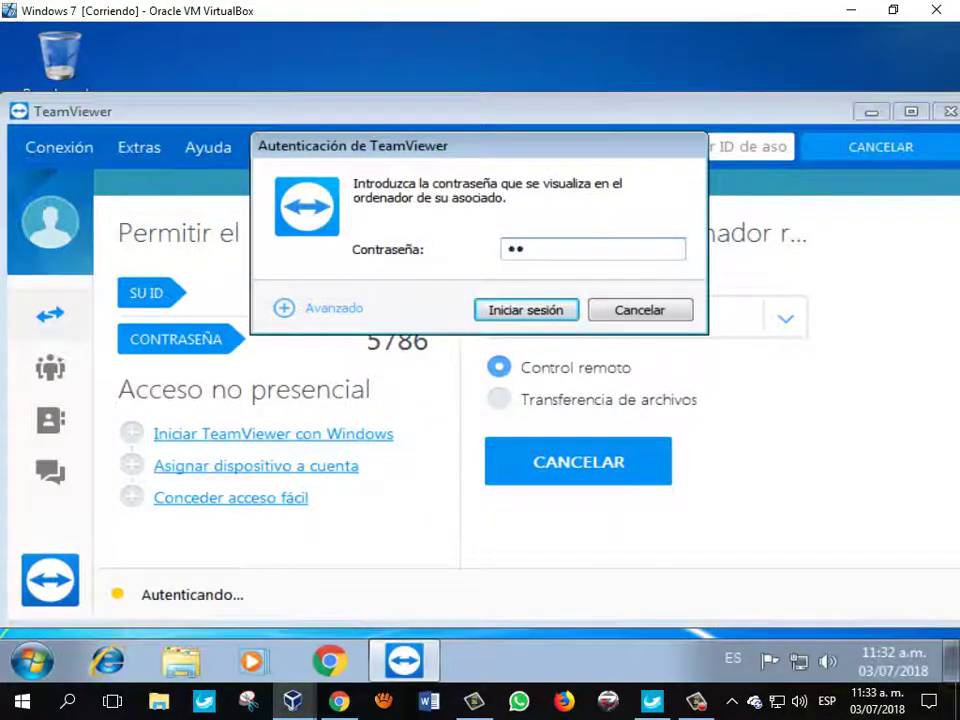
{"action": "left_click", "coordinate": [497, 313]}
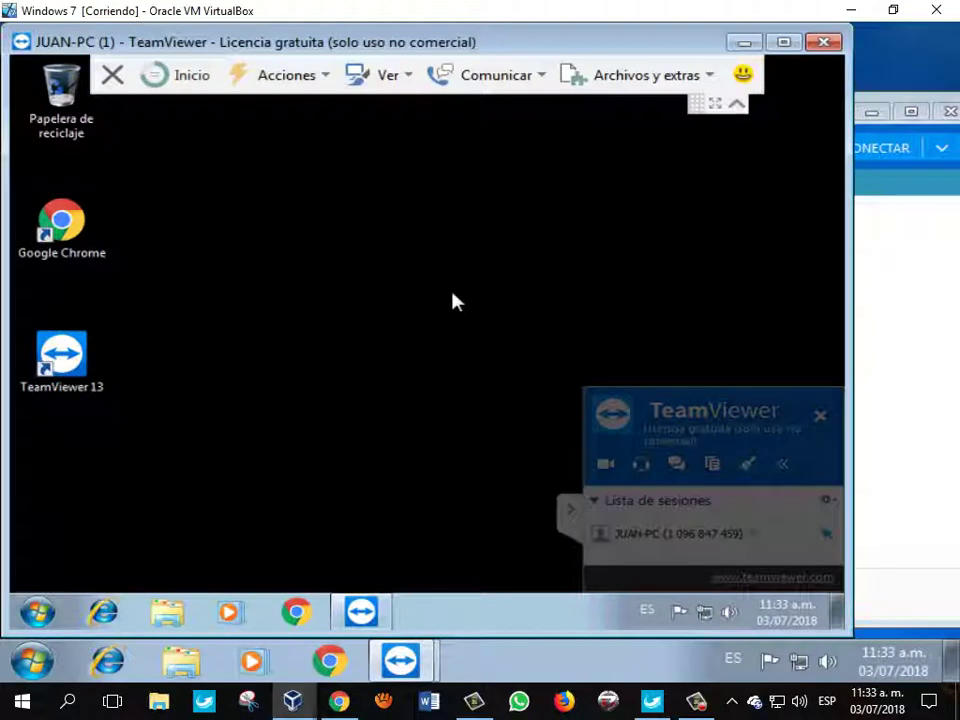
Collapse the session toolbar and the remote TeamViewer panel, and maximize the remote session window
{"action": "left_click", "coordinate": [736, 105]}
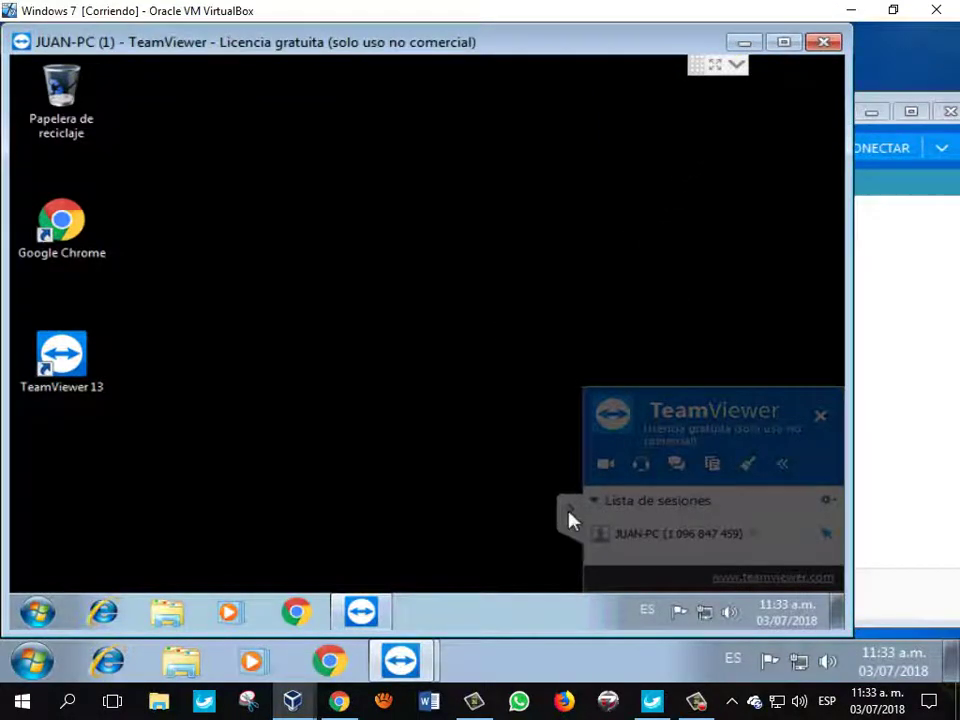
{"action": "left_click", "coordinate": [570, 519]}
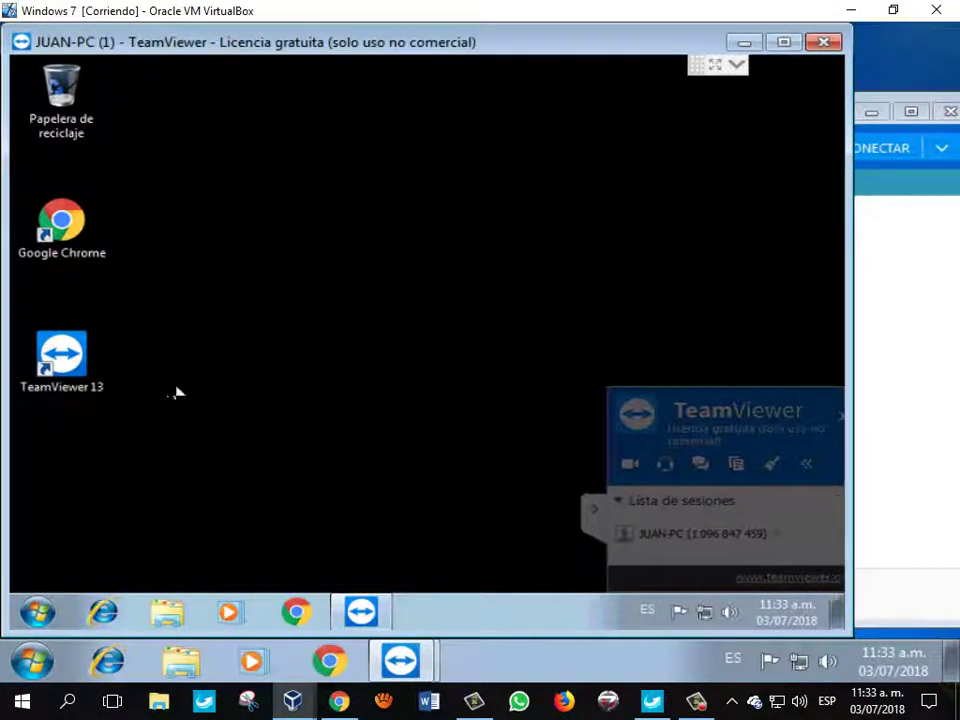
{"action": "left_click", "coordinate": [776, 47]}
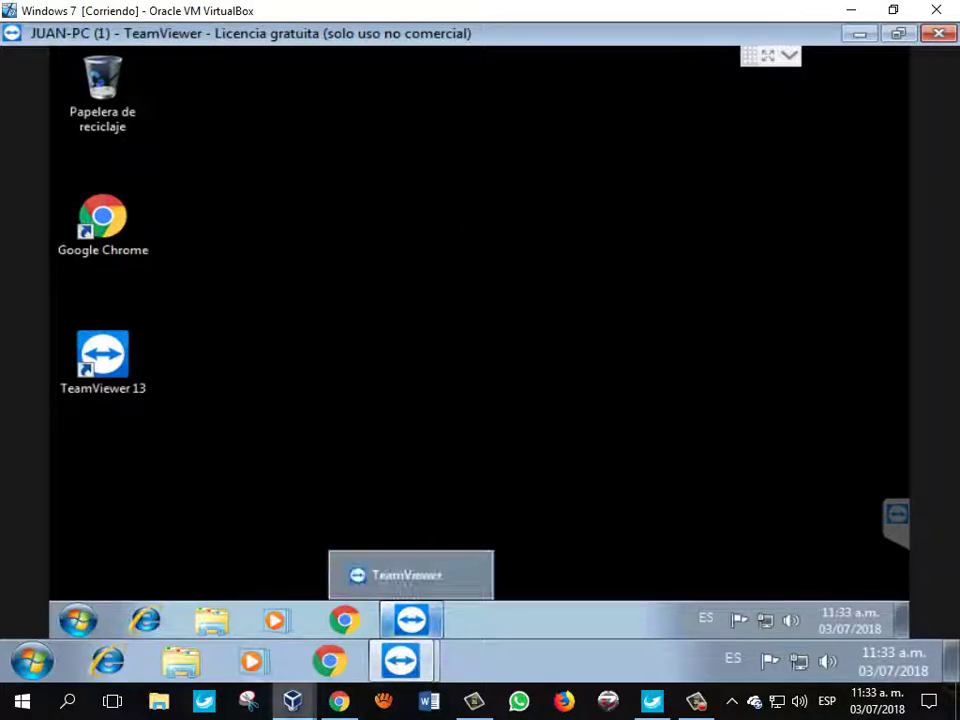
Compare the remote desktop with the clone's own window, and open Google Chrome on the clone through the remote session
{"action": "mouse_move", "coordinate": [292, 700]}
{"action": "left_click", "coordinate": [508, 605]}
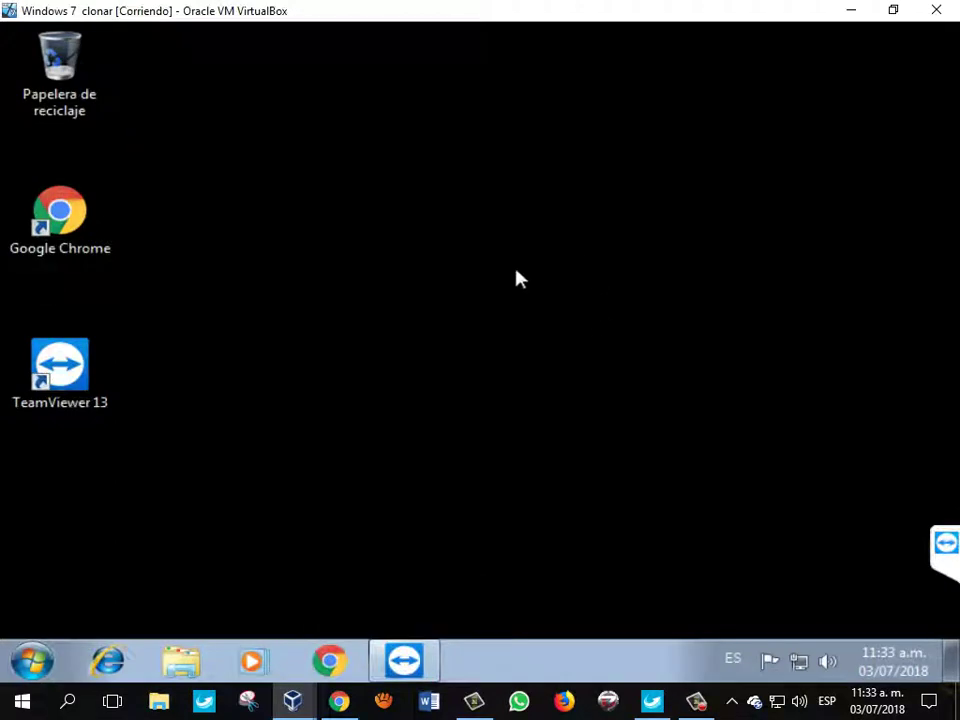
{"action": "mouse_move", "coordinate": [292, 700]}
{"action": "left_click", "coordinate": [306, 605]}
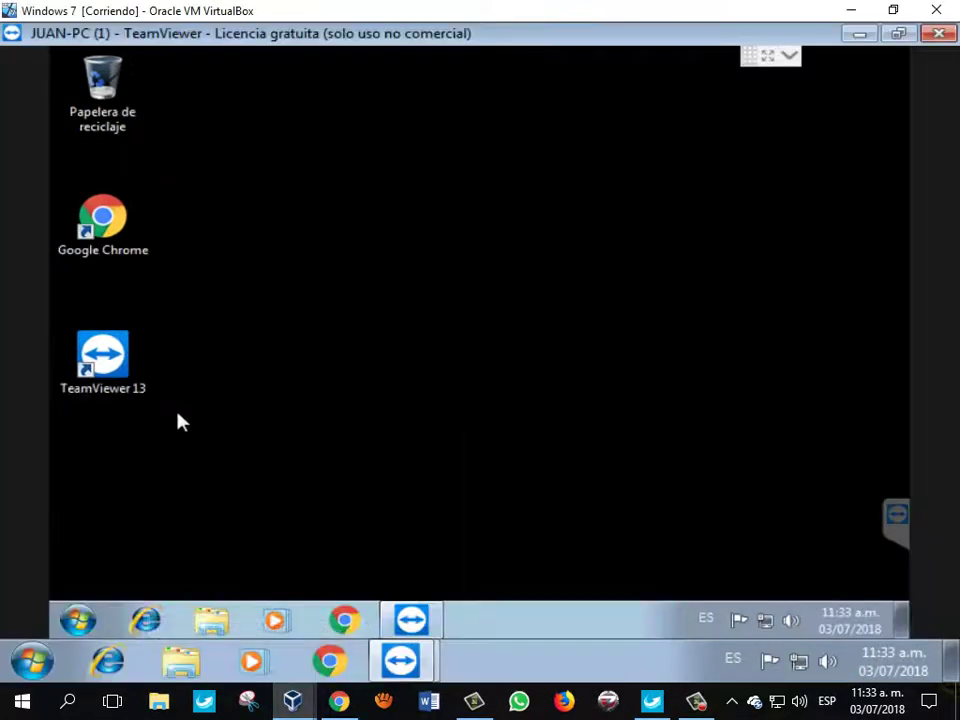
{"action": "left_click", "coordinate": [343, 622]}
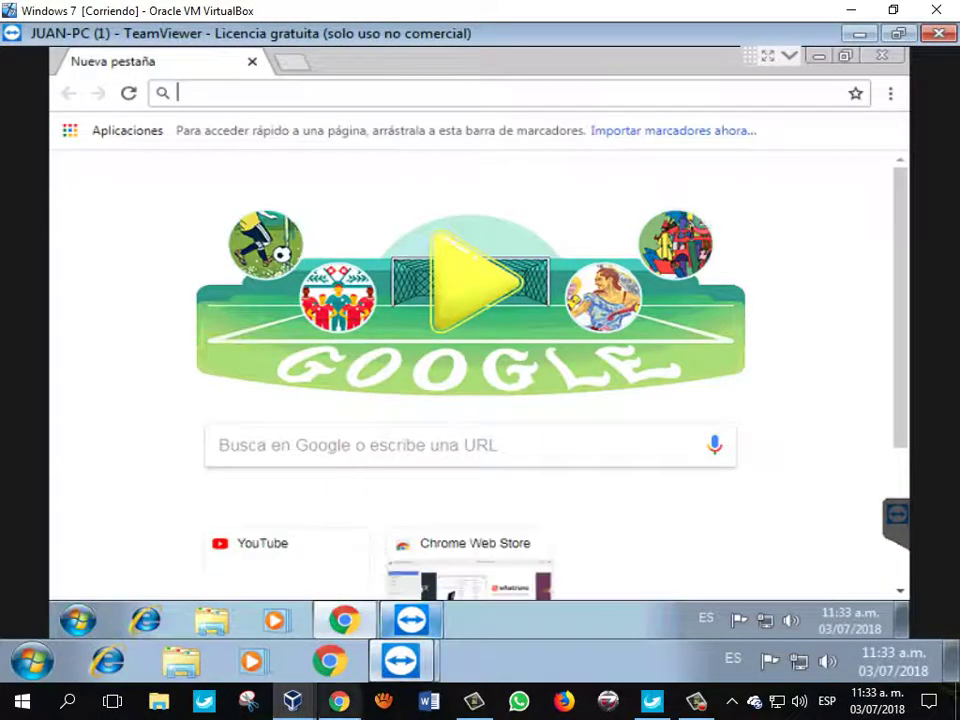
{"action": "mouse_move", "coordinate": [292, 700]}
{"action": "left_click", "coordinate": [510, 580]}
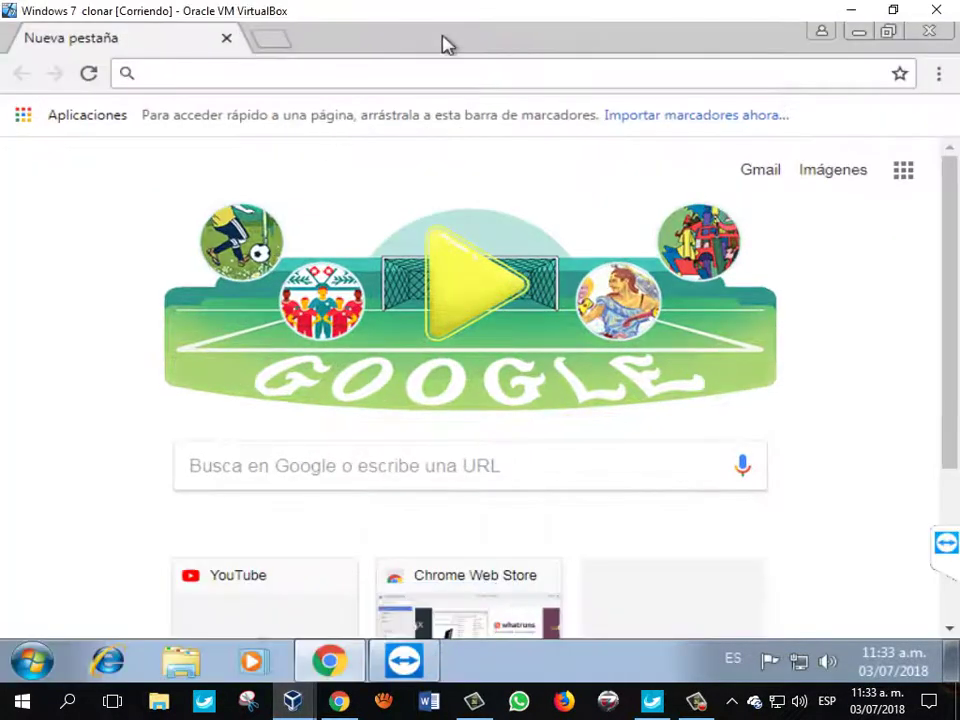
Load youtube.com in the clone's Chrome through the remote session and check the page in the clone's own window
{"action": "left_click", "coordinate": [248, 565]}
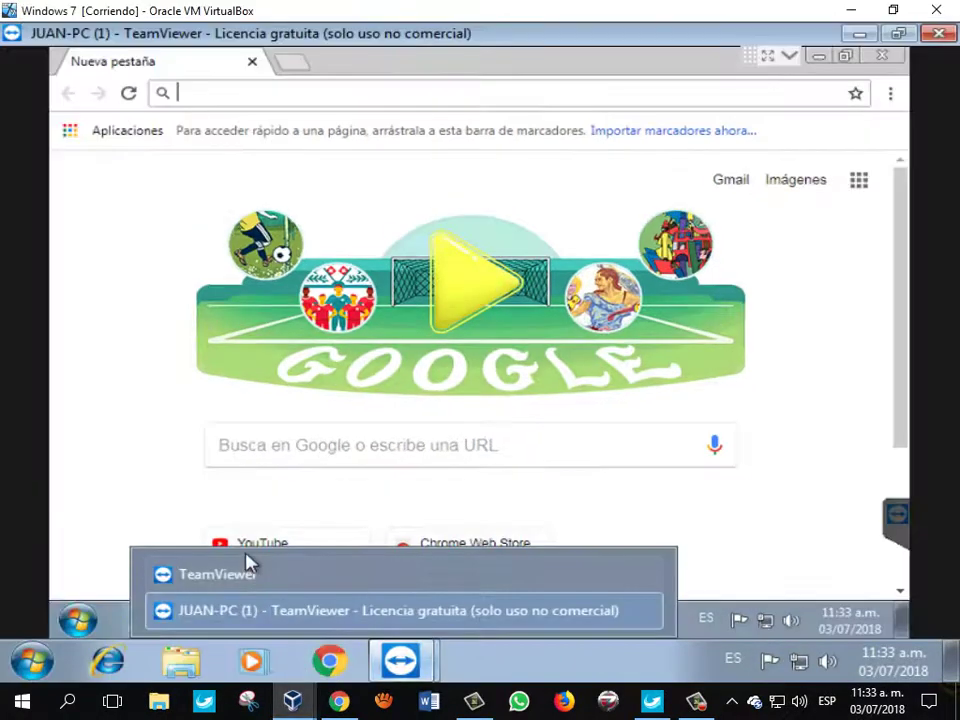
{"action": "type", "text": "youtube.com"}
{"action": "key", "text": "Return"}
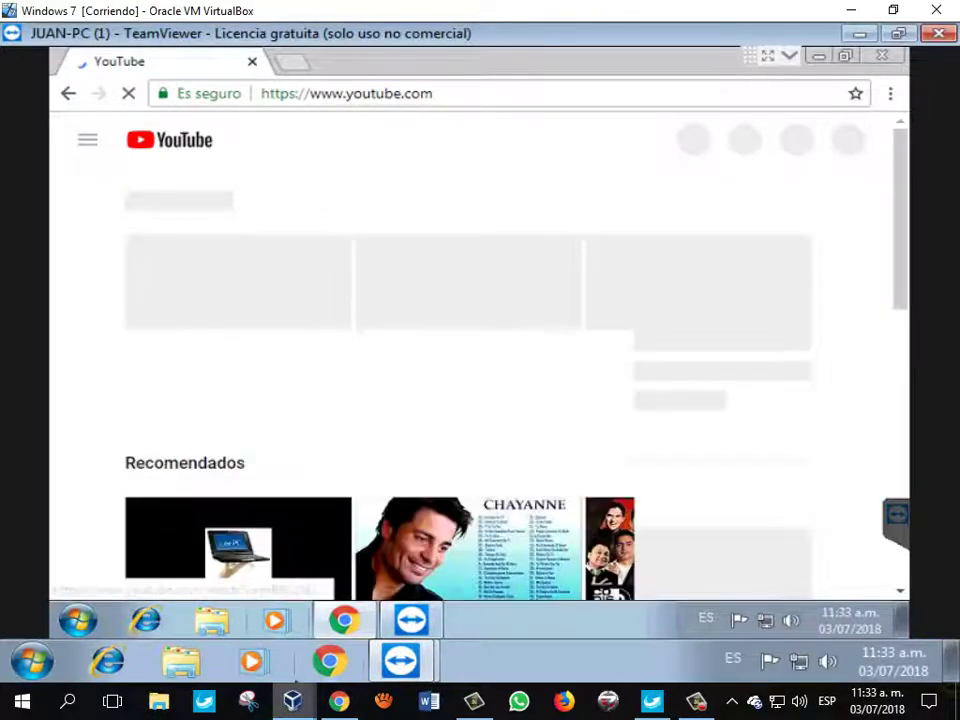
{"action": "mouse_move", "coordinate": [292, 700]}
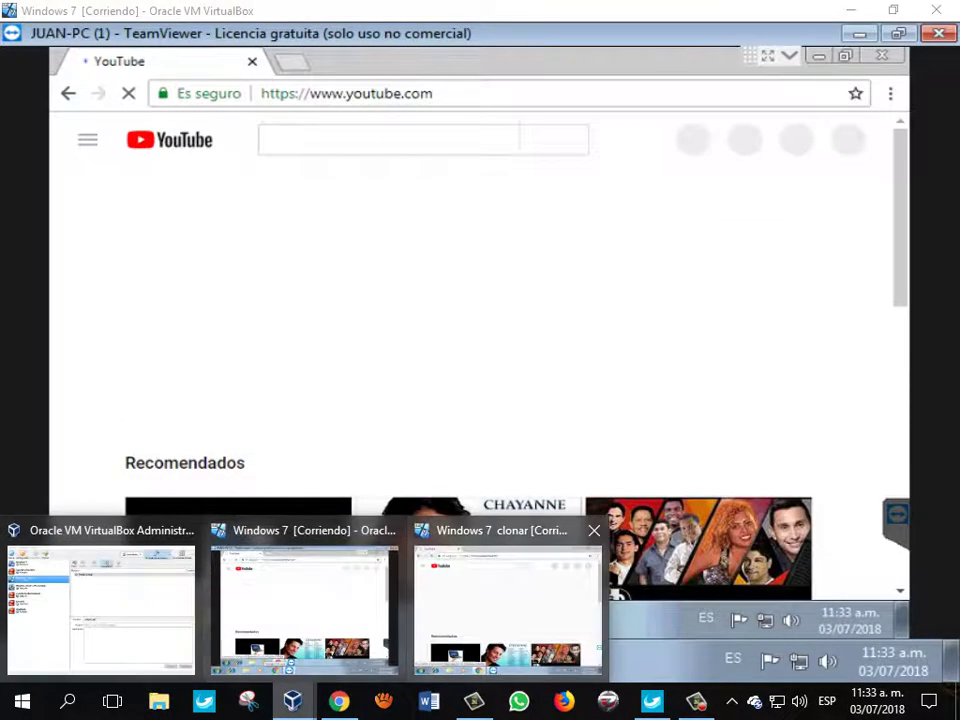
{"action": "left_click", "coordinate": [508, 600]}
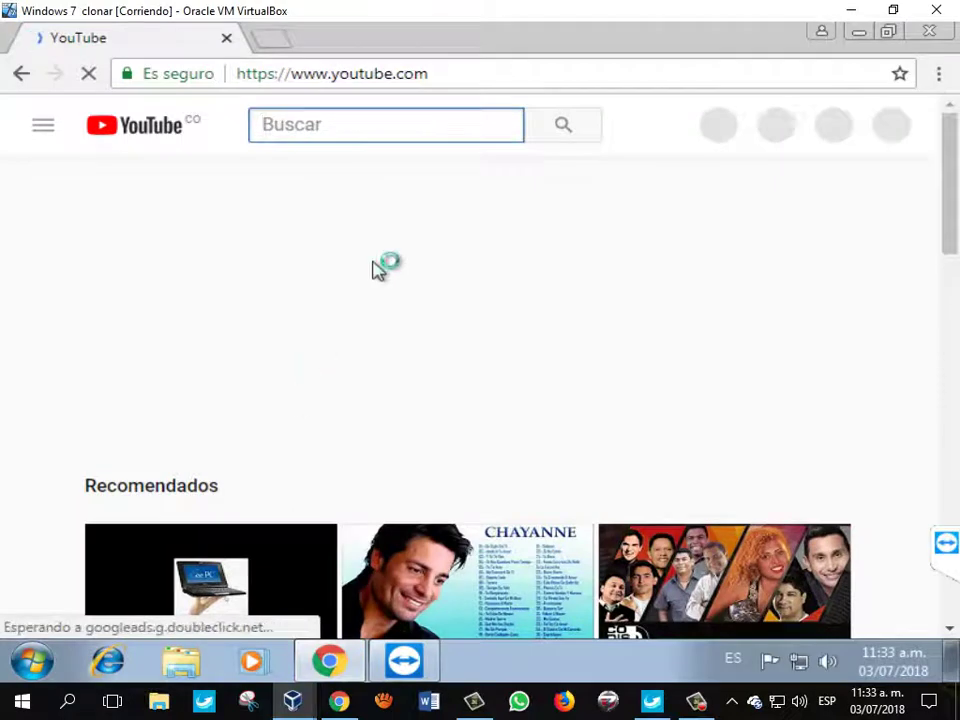
Return to the remote session in the original Windows 7 machine and search YouTube for "infored"
{"action": "mouse_move", "coordinate": [292, 700]}
{"action": "left_click", "coordinate": [274, 589]}
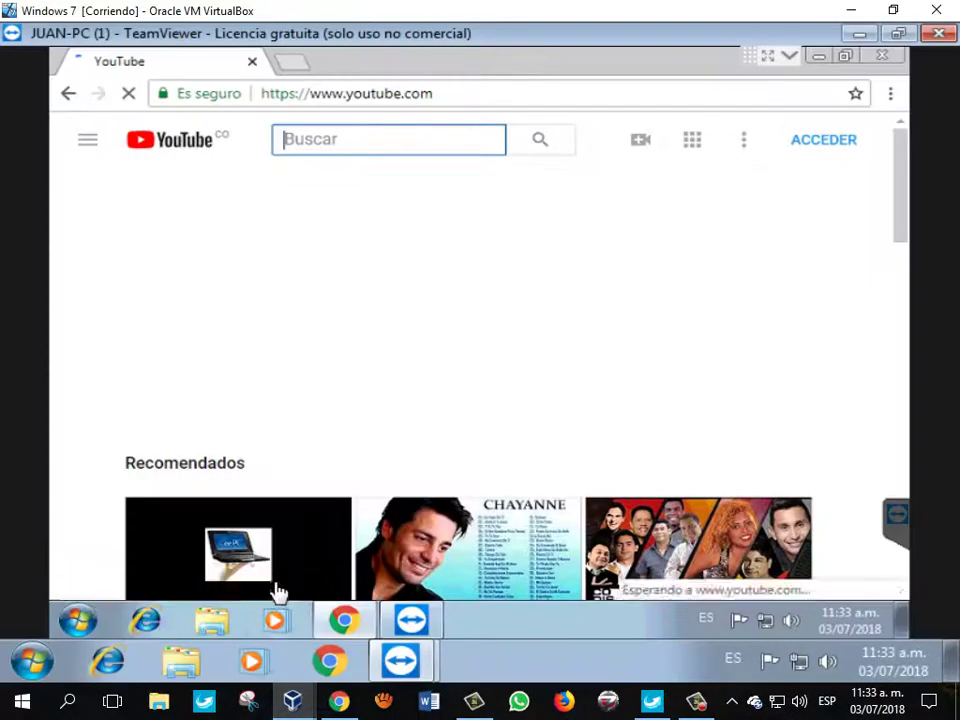
{"action": "type", "text": "infored"}
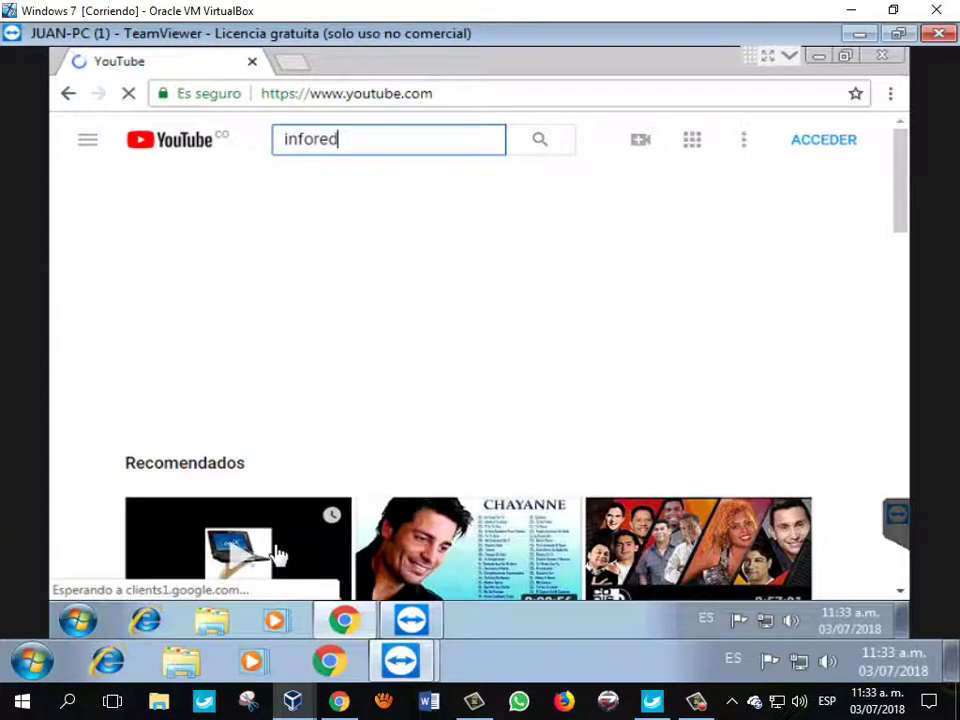
{"action": "key", "text": "Return"}
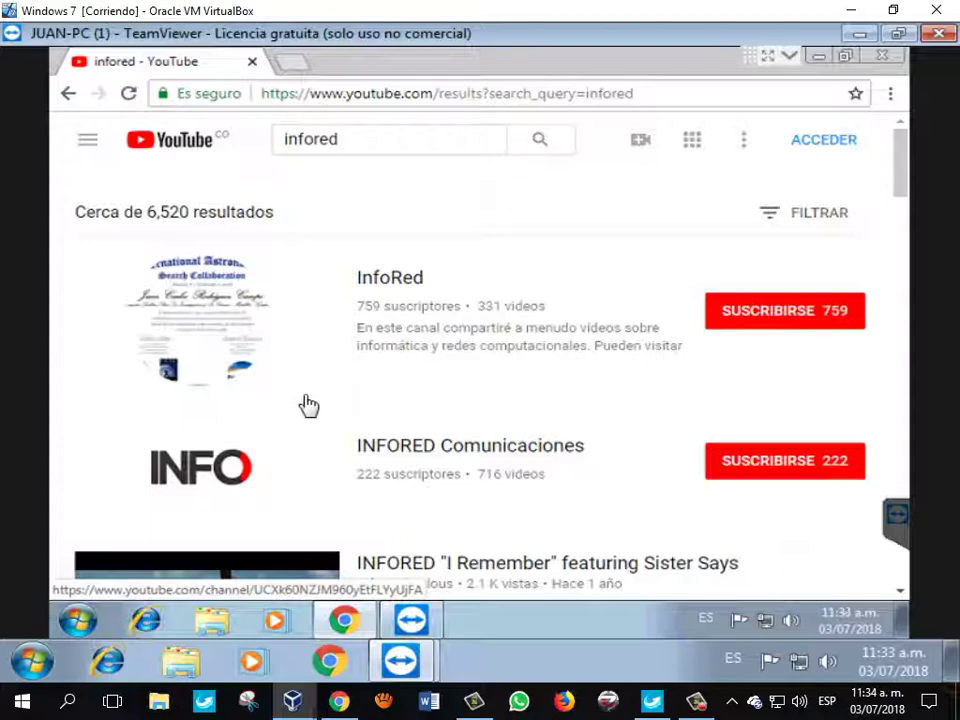
Open the InfoRed channel through the remote session and check the page in the Windows 7 clonar window
{"action": "left_click", "coordinate": [367, 295]}
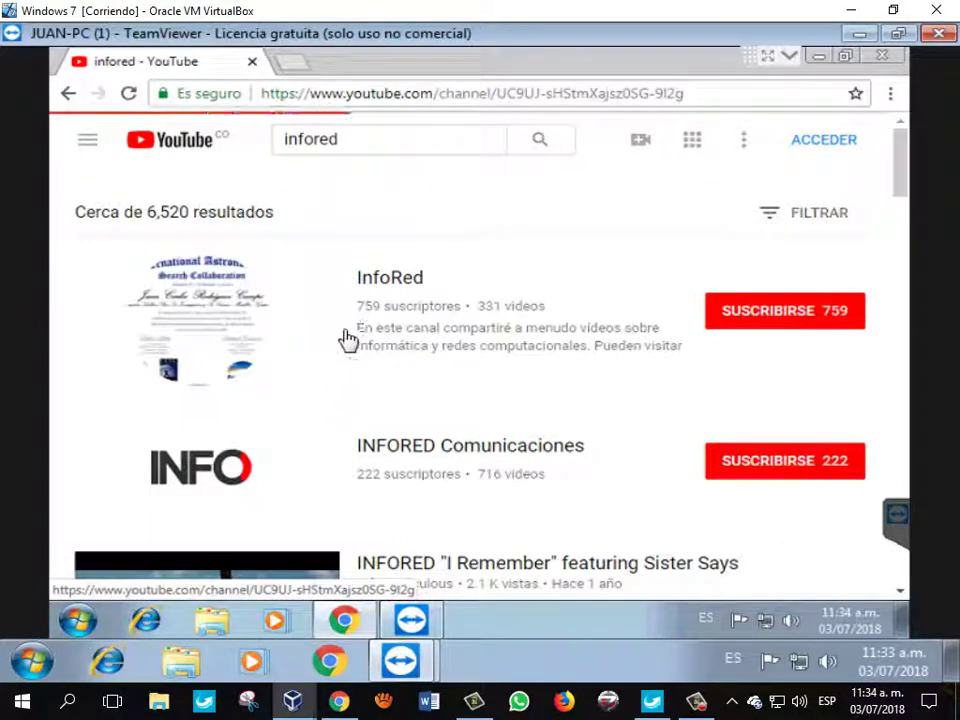
{"action": "mouse_move", "coordinate": [292, 700]}
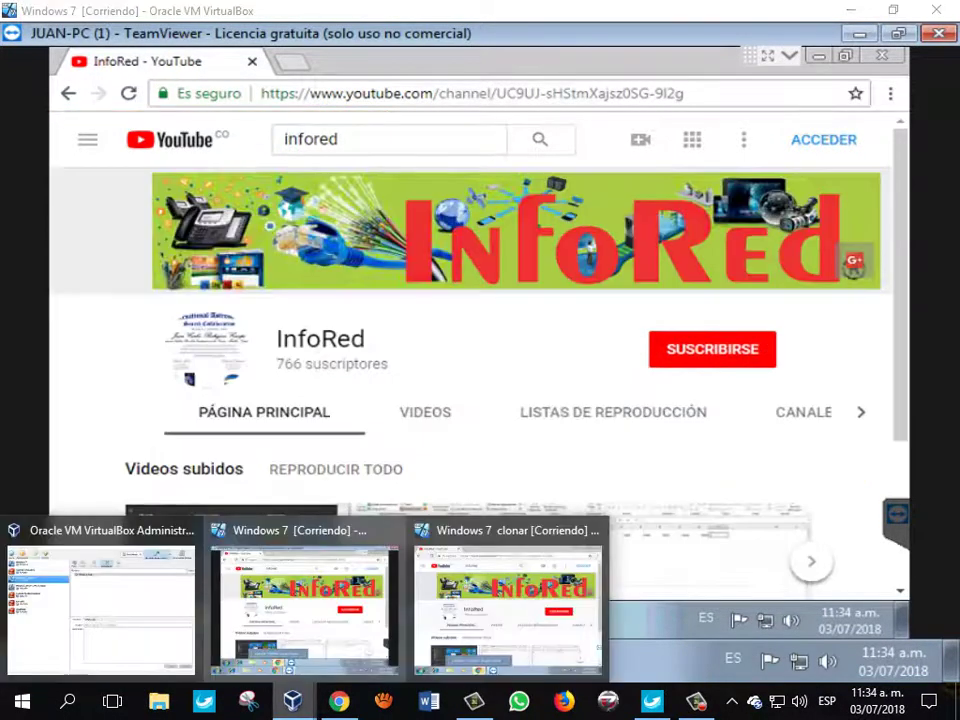
{"action": "left_click", "coordinate": [508, 605]}
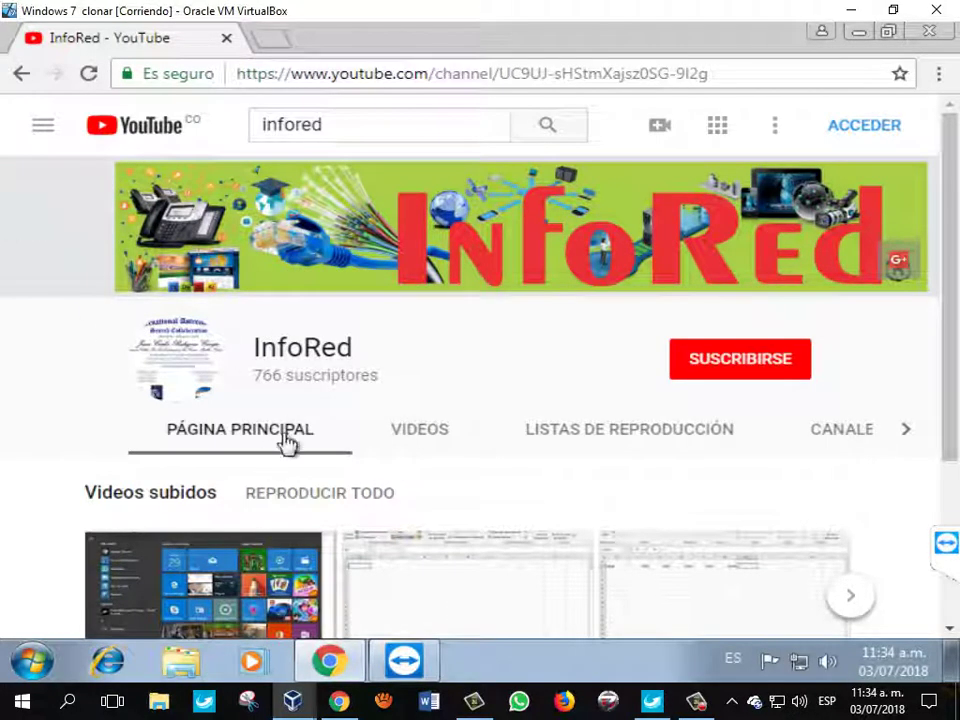
{"action": "mouse_move", "coordinate": [344, 680]}
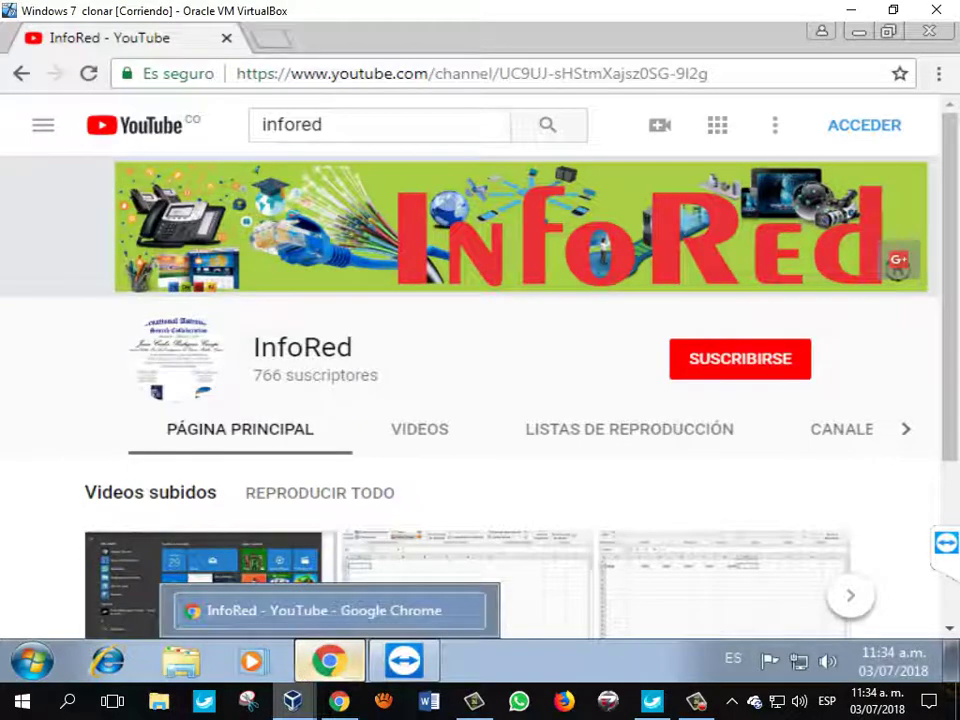
Search Google for "descargar paquetes" in a new Chrome tab through the remote session and check the results in the clone's own window
{"action": "mouse_move", "coordinate": [292, 700]}
{"action": "mouse_move", "coordinate": [300, 600]}
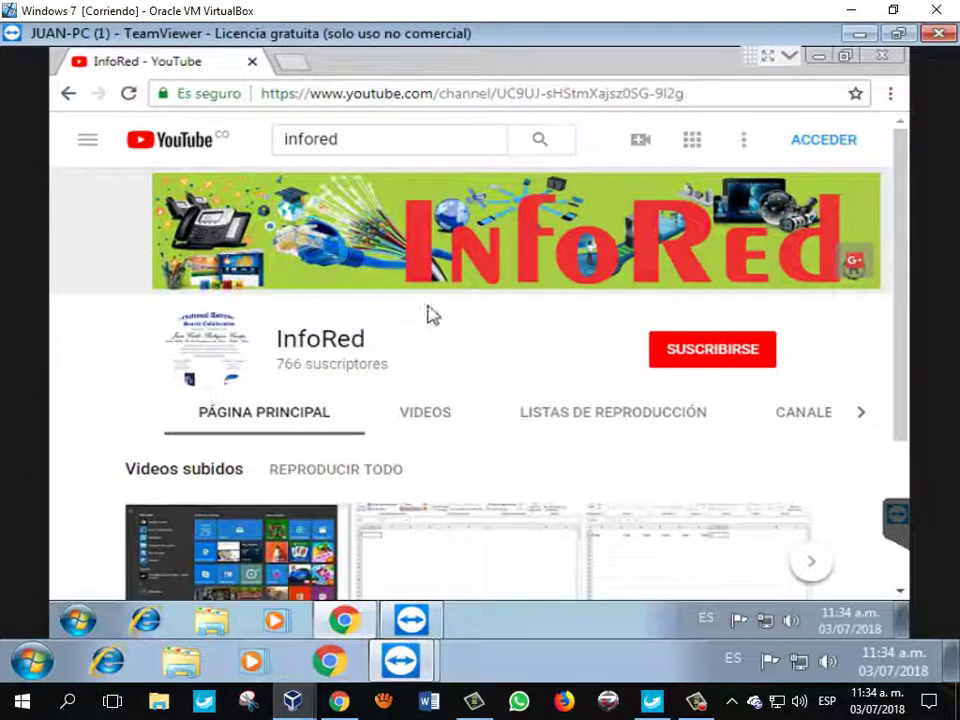
{"action": "left_click", "coordinate": [291, 63]}
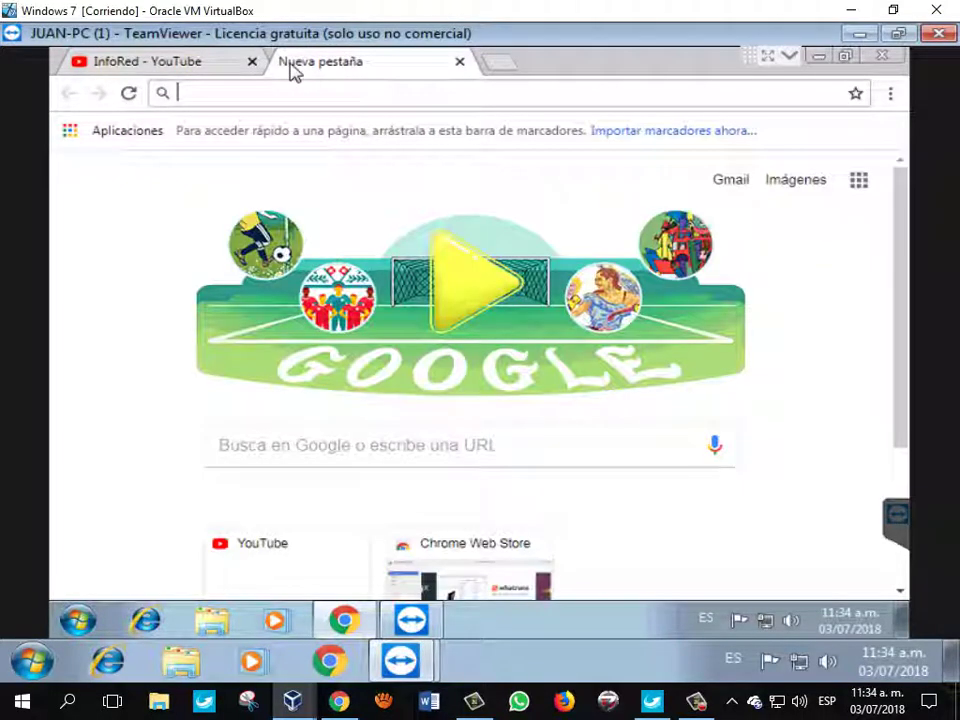
{"action": "type", "text": "descargar"}
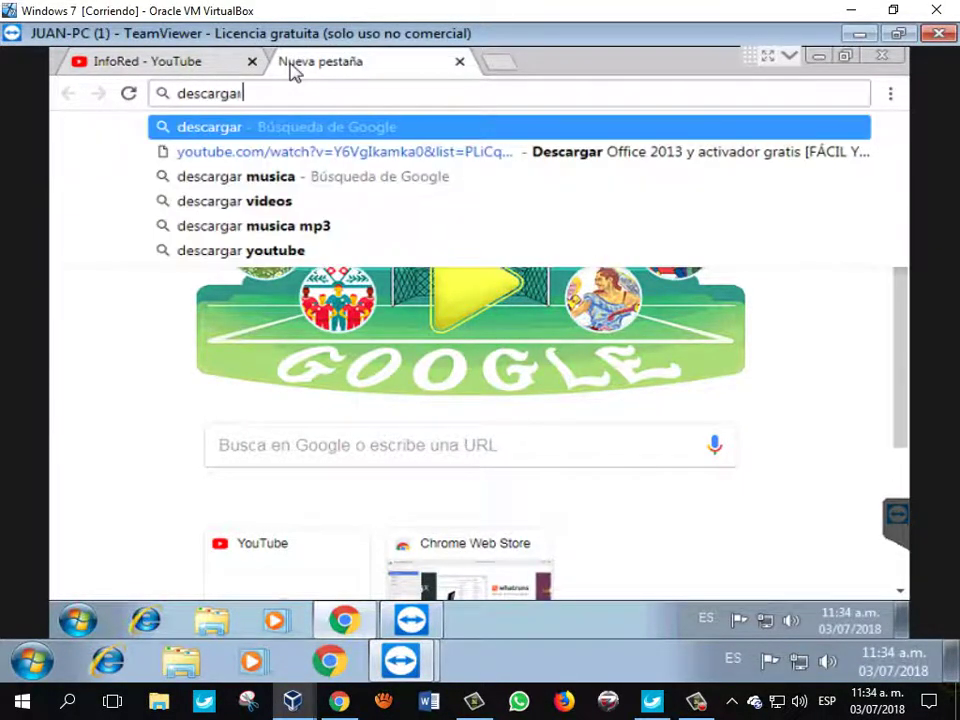
{"action": "type", "text": " paquetes"}
{"action": "key", "text": "Return"}
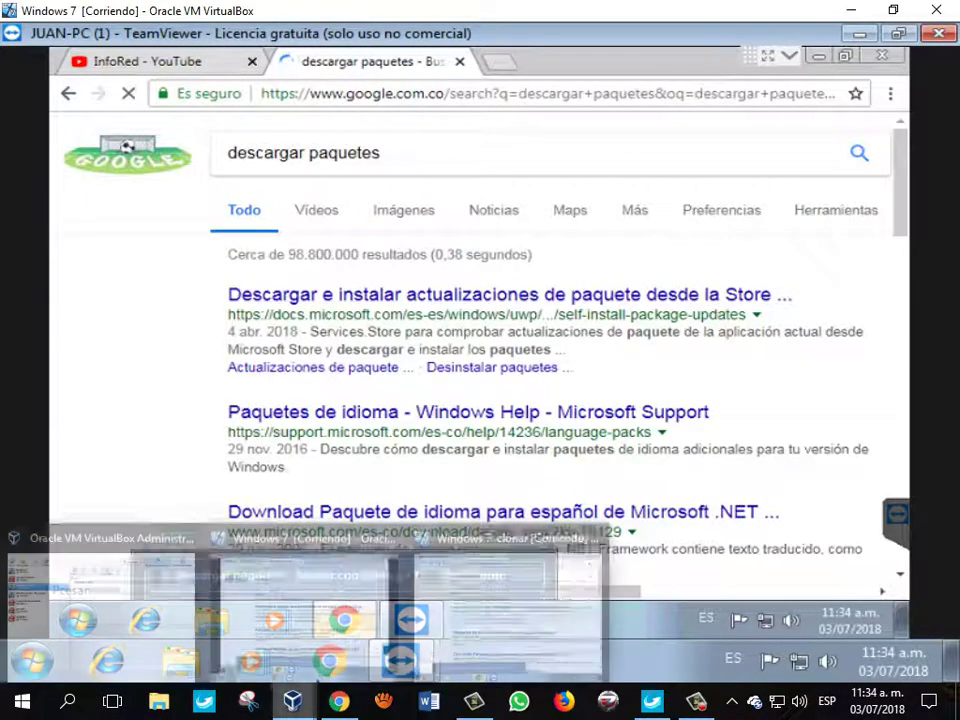
{"action": "left_click", "coordinate": [439, 615]}
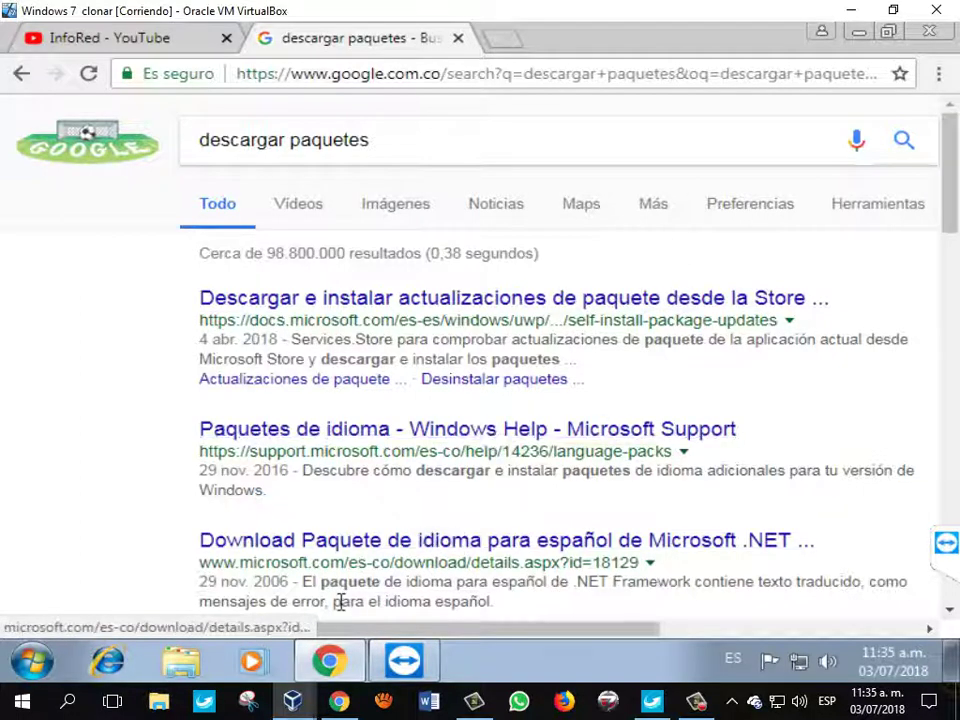
Return to the original Windows 7 machine, view the main TeamViewer window behind the remote session, and minimize it
{"action": "mouse_move", "coordinate": [329, 660]}
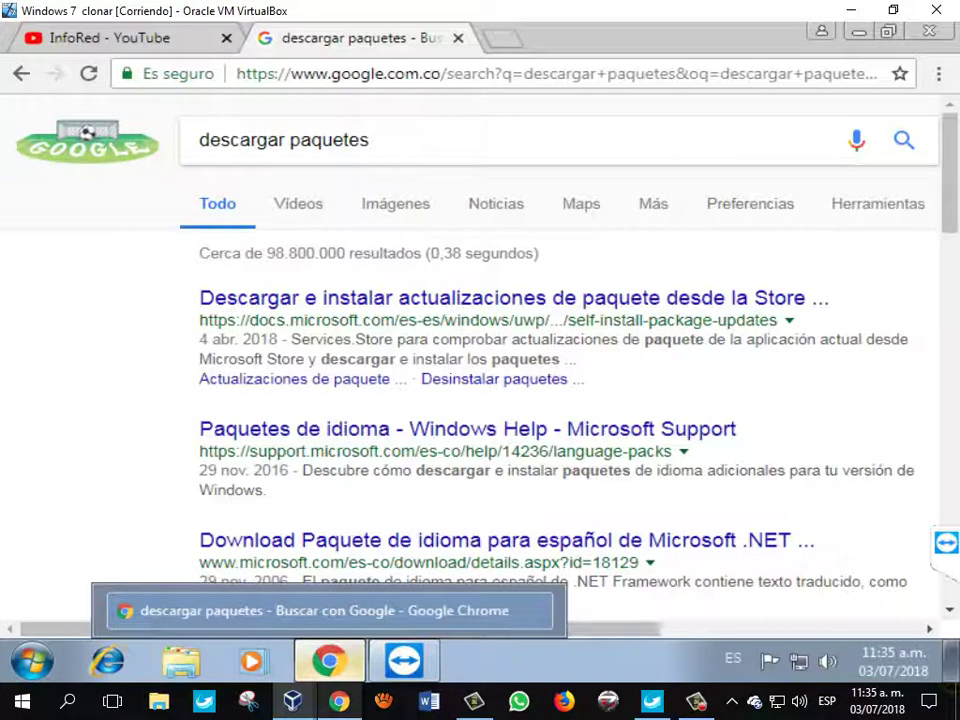
{"action": "mouse_move", "coordinate": [292, 700]}
{"action": "left_click", "coordinate": [305, 600]}
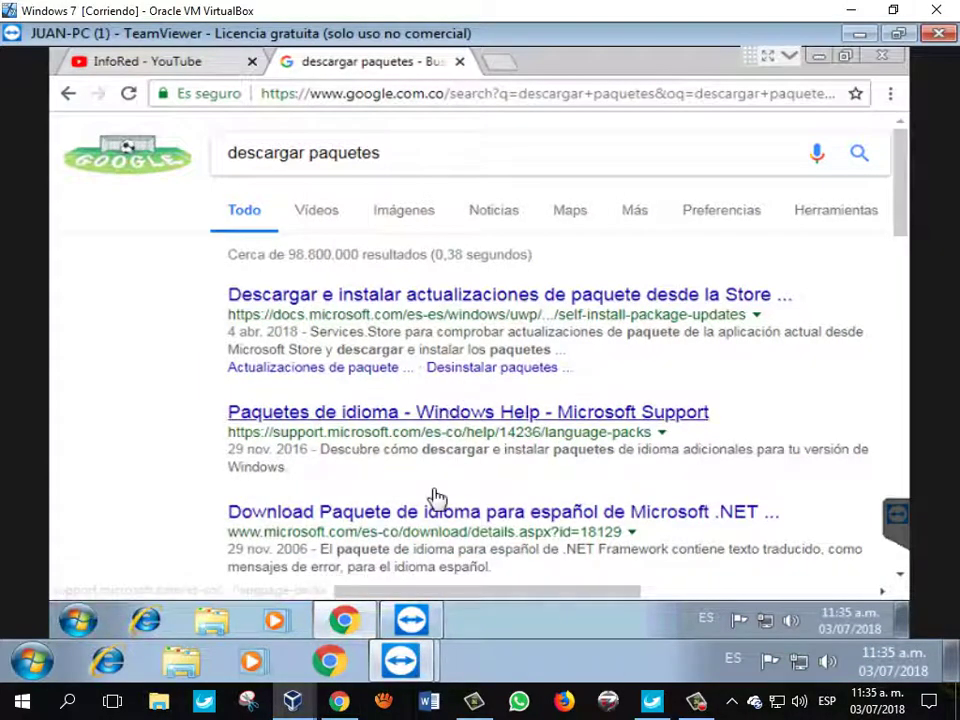
{"action": "mouse_move", "coordinate": [386, 668]}
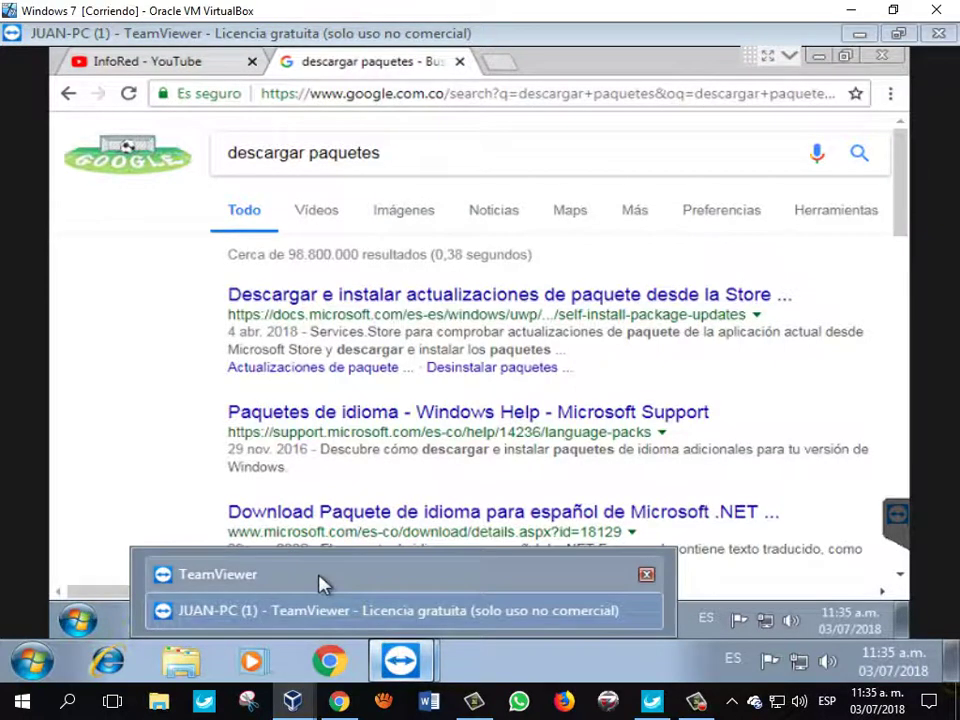
{"action": "left_click", "coordinate": [317, 581]}
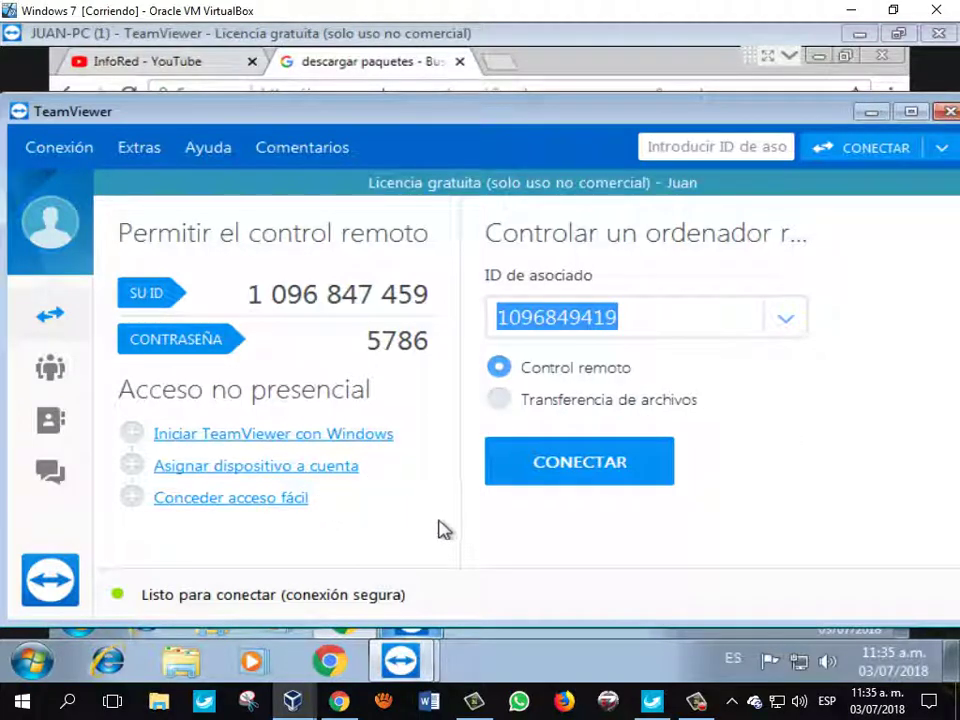
{"action": "left_click", "coordinate": [868, 114]}
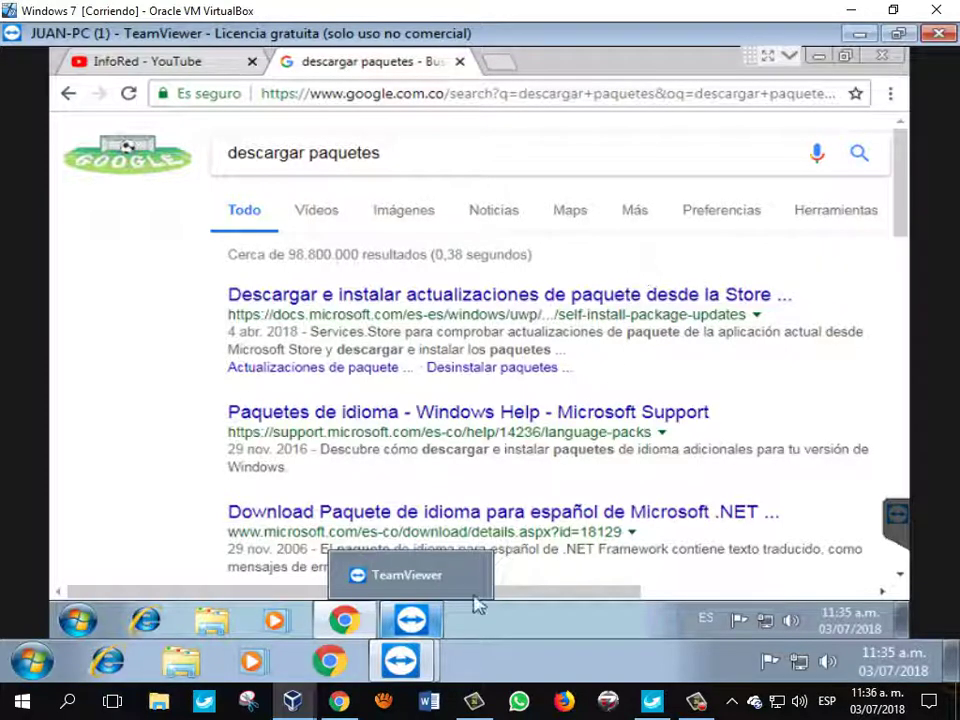
Reopen the main TeamViewer window, set the connection mode to Transferencia de archivos, and try to connect to the partner computer
{"action": "mouse_move", "coordinate": [403, 655]}
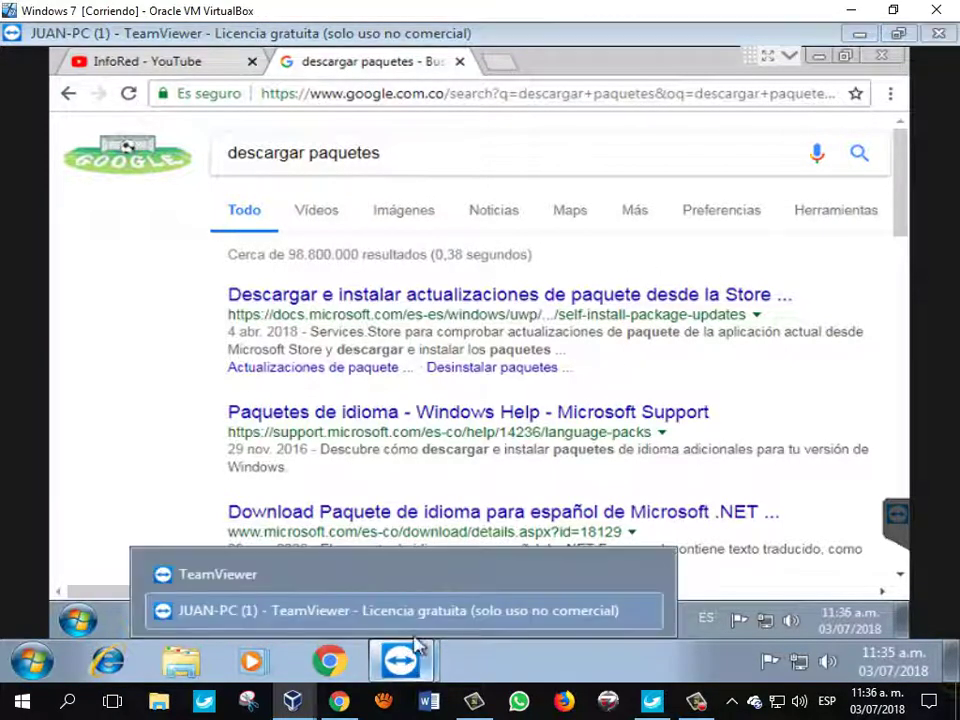
{"action": "left_click", "coordinate": [386, 578]}
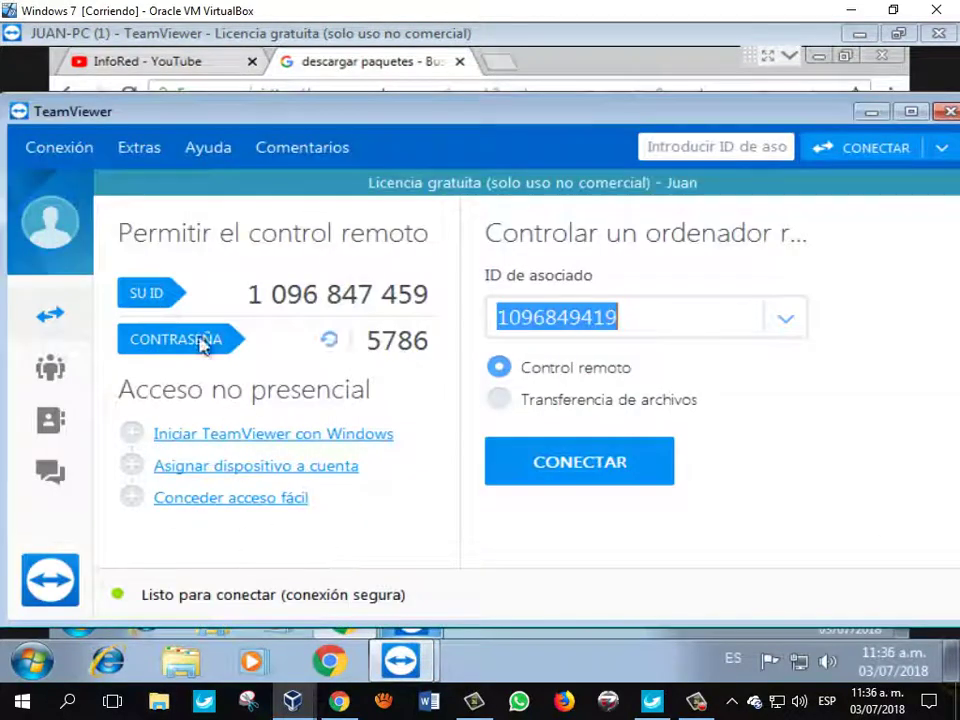
{"action": "left_click", "coordinate": [497, 404]}
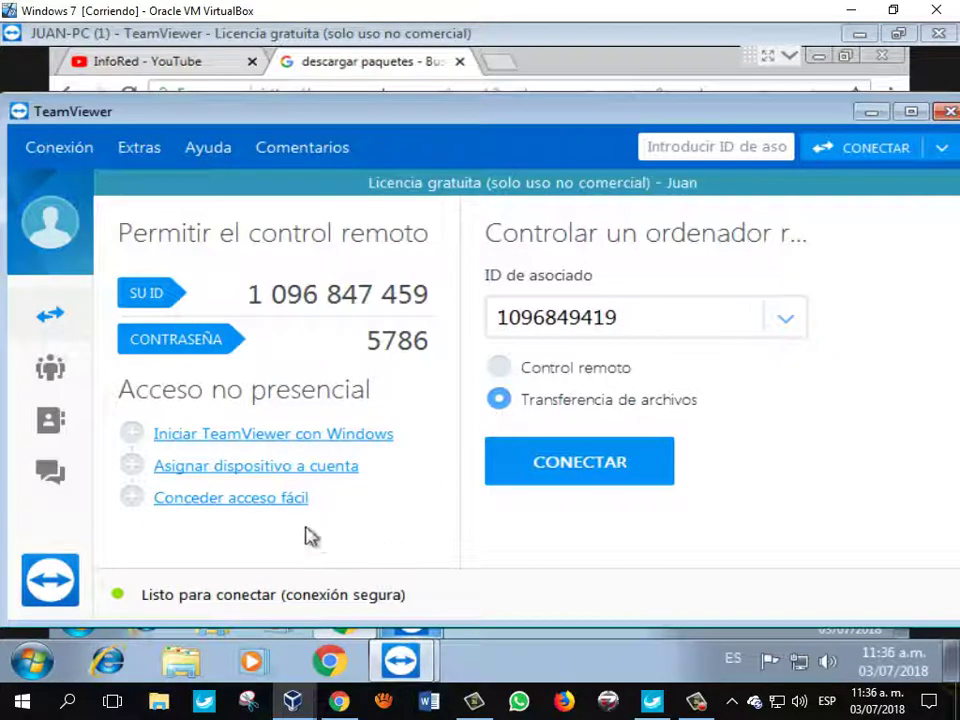
{"action": "mouse_move", "coordinate": [400, 660]}
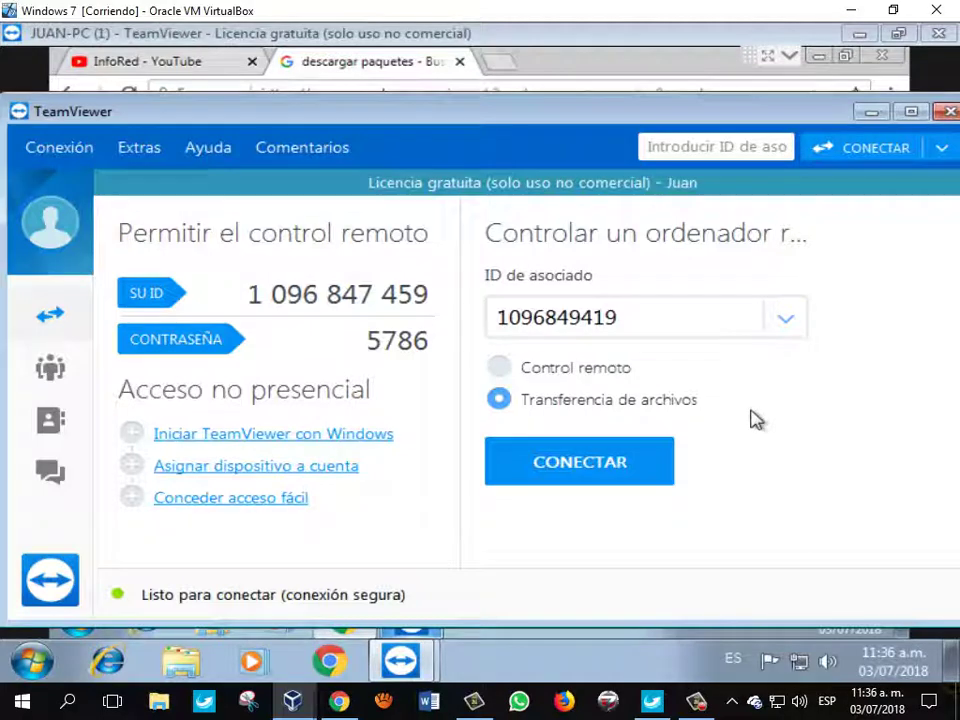
{"action": "left_click", "coordinate": [615, 463]}
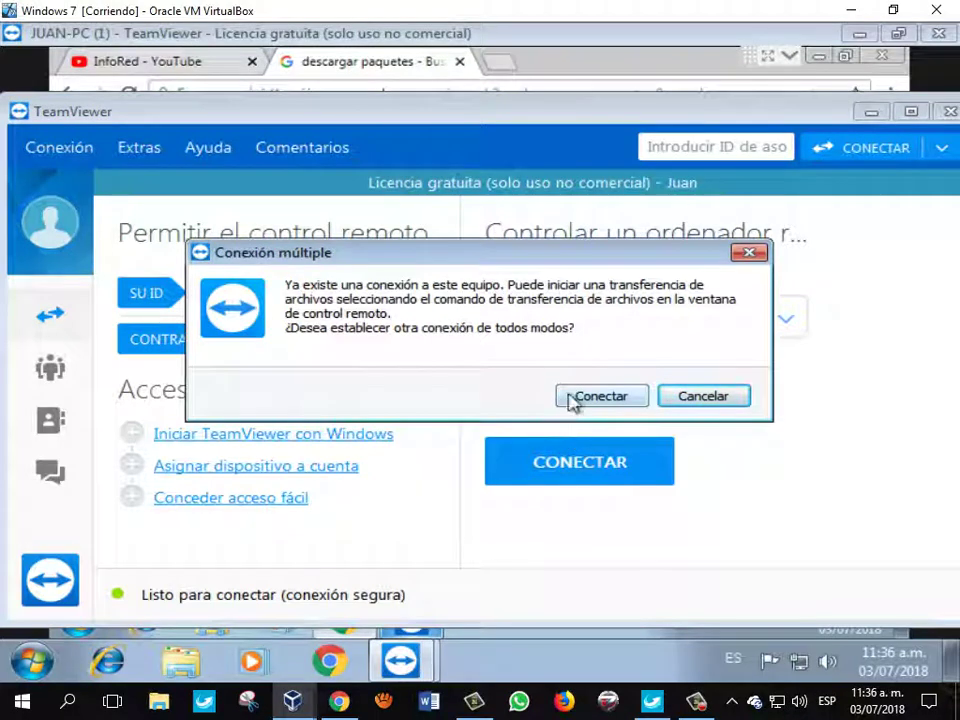
{"action": "left_click", "coordinate": [749, 252]}
Compare the Control remoto and Transferencia de archivos connection modes, including the quick-connect options, and leave file transfer selected
{"action": "left_click", "coordinate": [505, 400]}
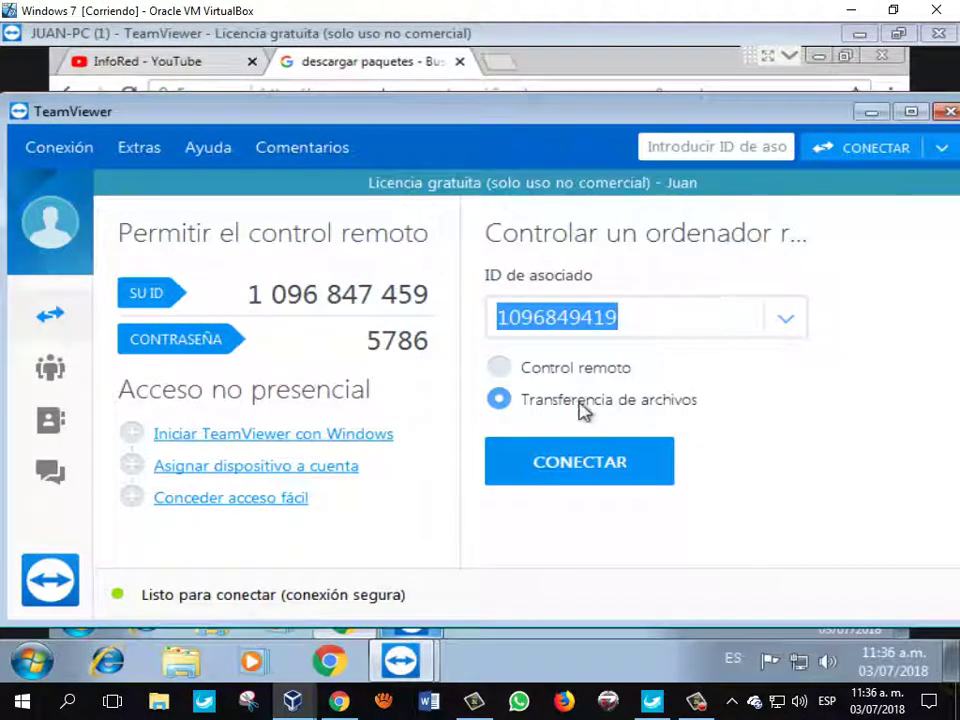
{"action": "left_click", "coordinate": [714, 452]}
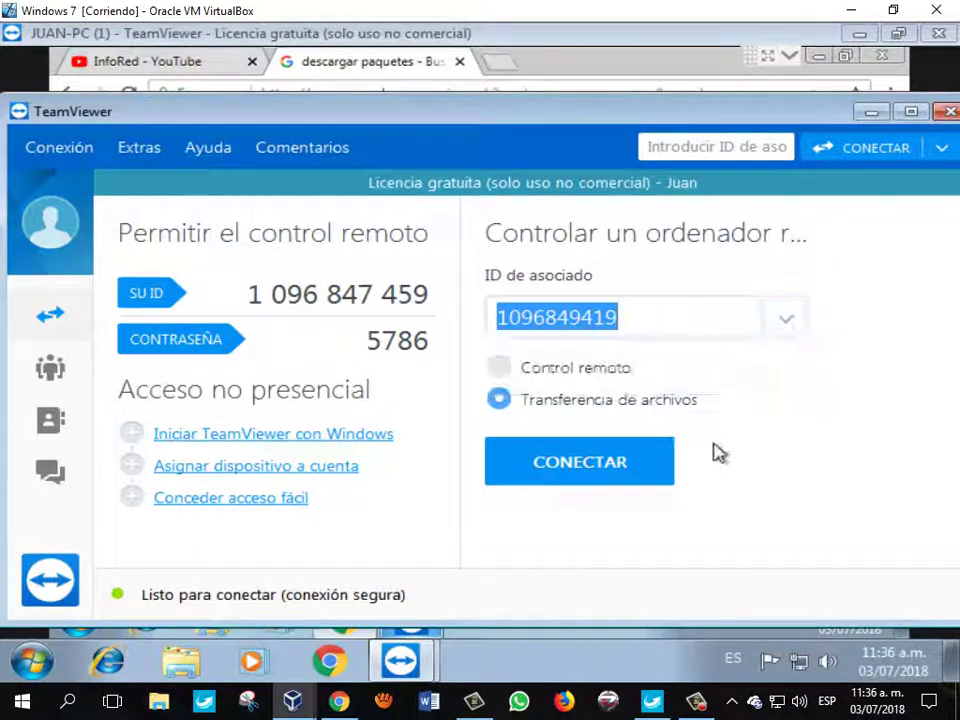
{"action": "left_click", "coordinate": [647, 410]}
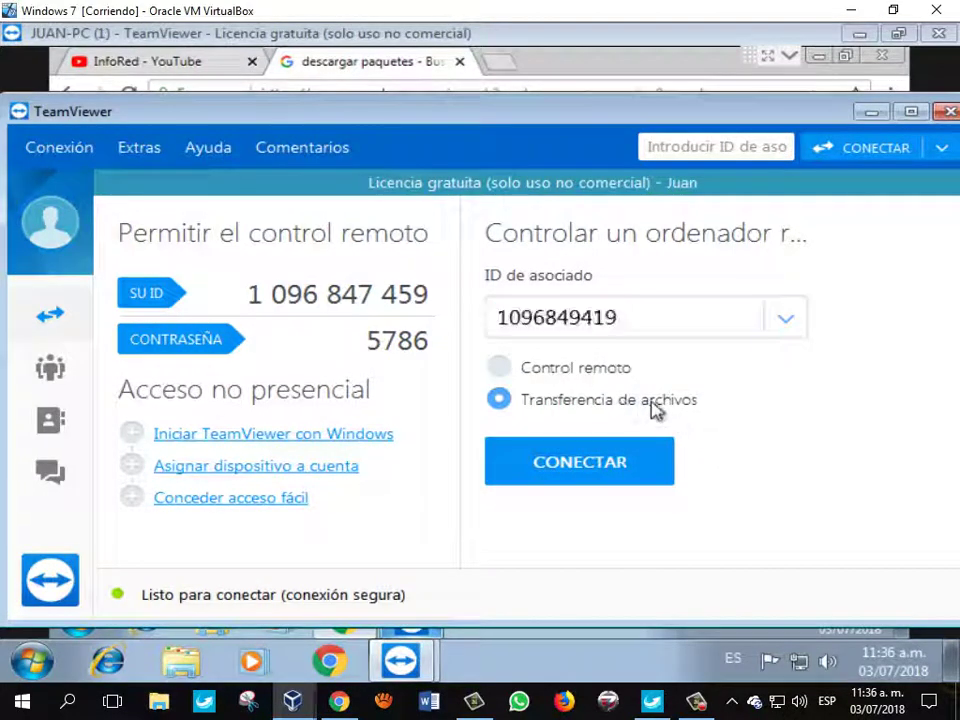
{"action": "left_click", "coordinate": [540, 367]}
{"action": "left_click", "coordinate": [570, 403]}
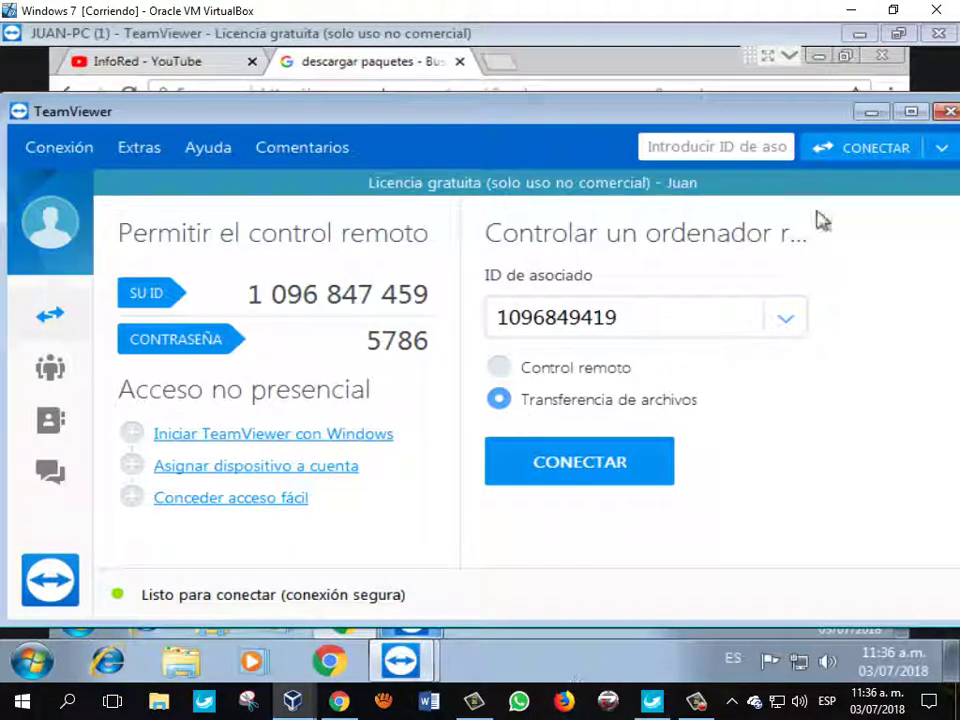
{"action": "left_click", "coordinate": [942, 147]}
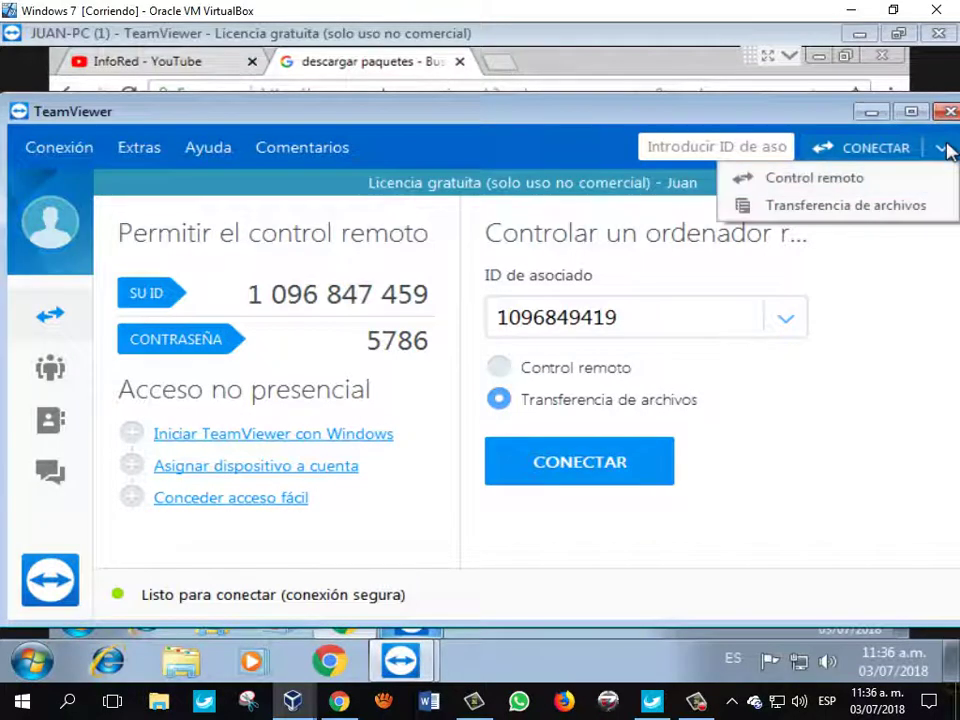
{"action": "left_click", "coordinate": [888, 206]}
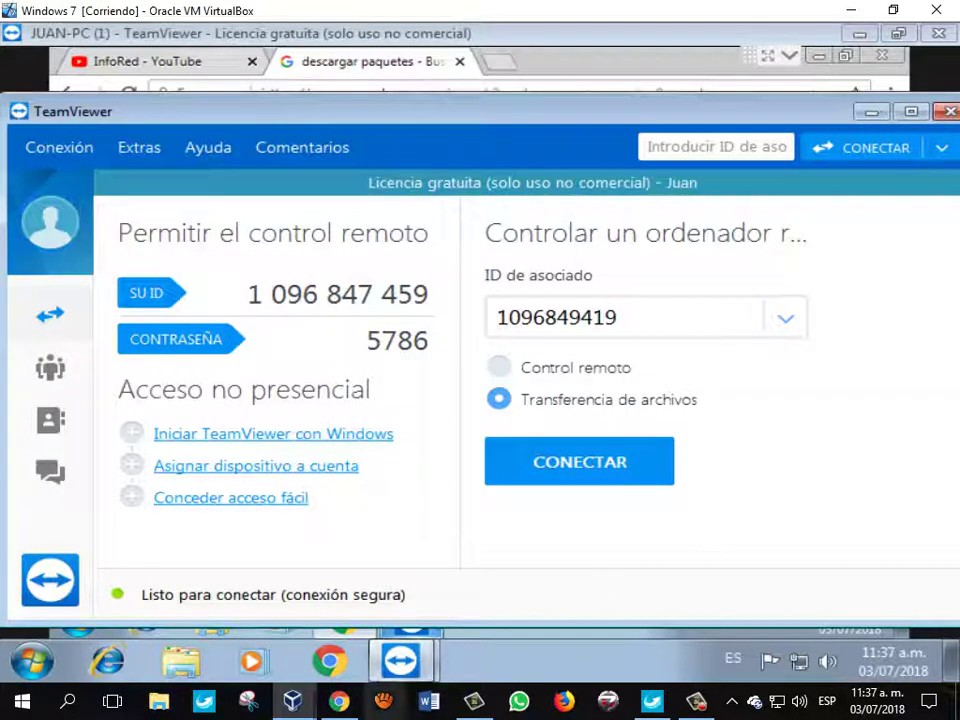
Switch to the Windows 7 clonar machine and close Google Chrome there
{"action": "mouse_move", "coordinate": [400, 660]}
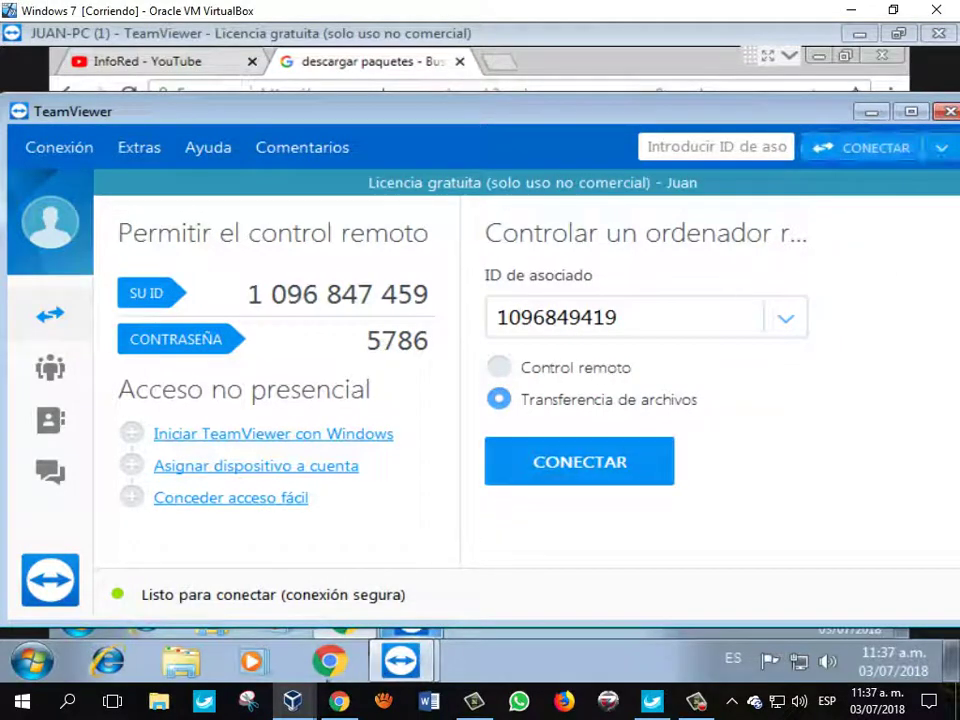
{"action": "mouse_move", "coordinate": [292, 700]}
{"action": "left_click", "coordinate": [597, 561]}
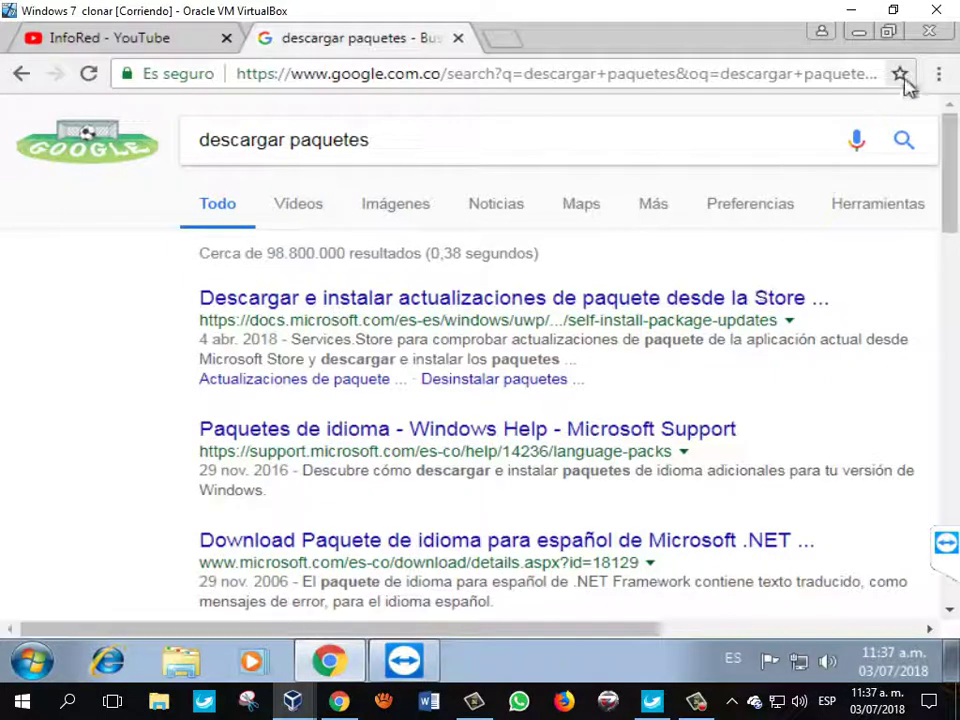
{"action": "left_click", "coordinate": [922, 40]}
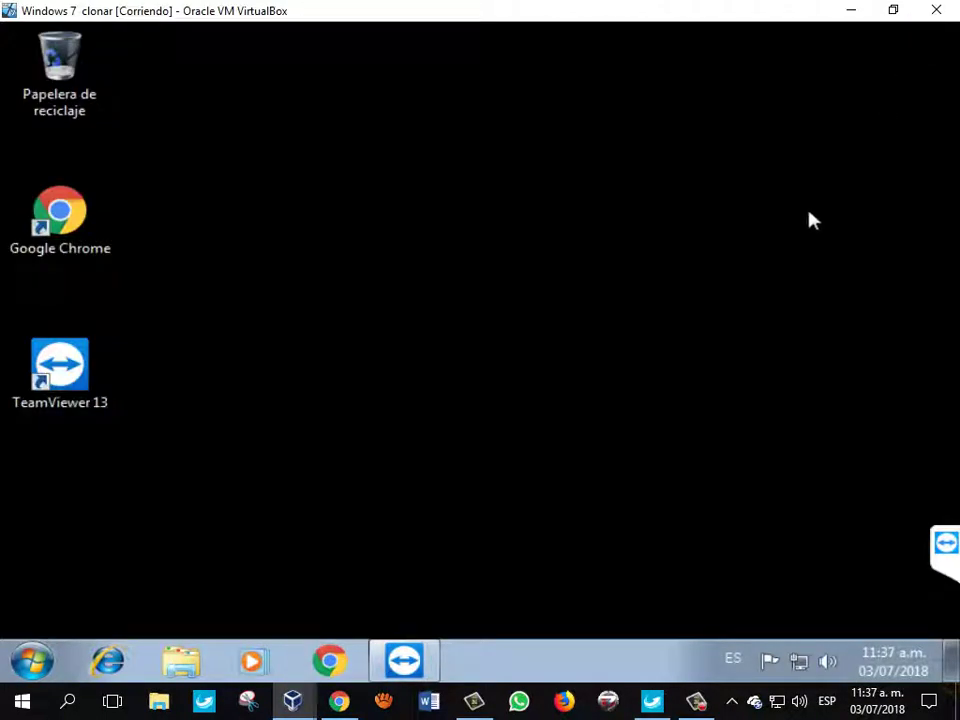
End the TeamViewer session from the clone's session list window and dismiss the sponsored-session notice
{"action": "left_click", "coordinate": [942, 558]}
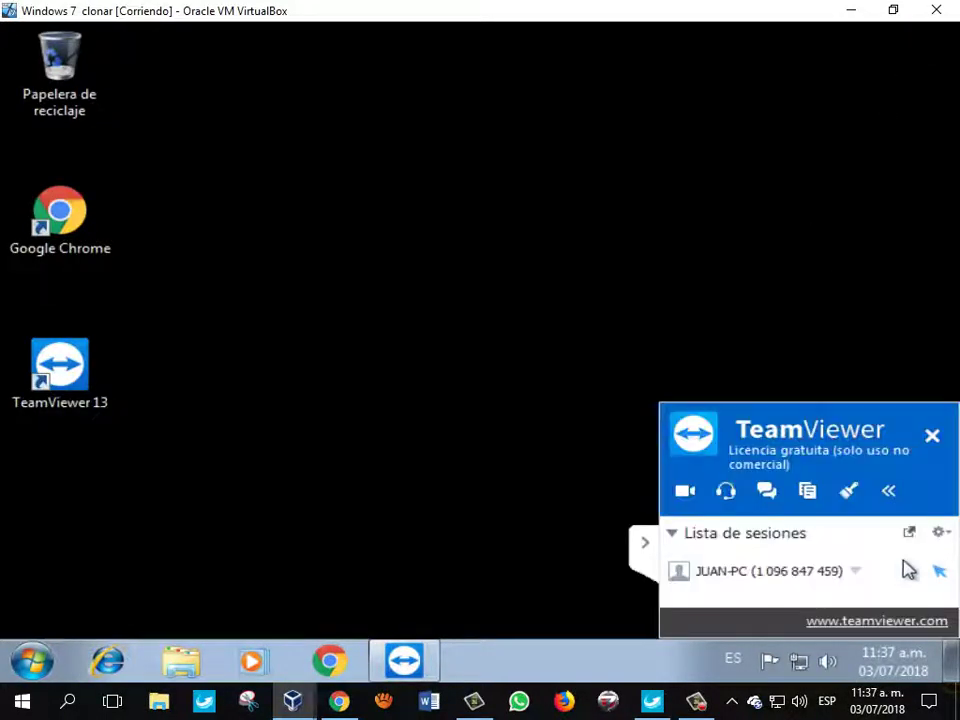
{"action": "left_click", "coordinate": [932, 439]}
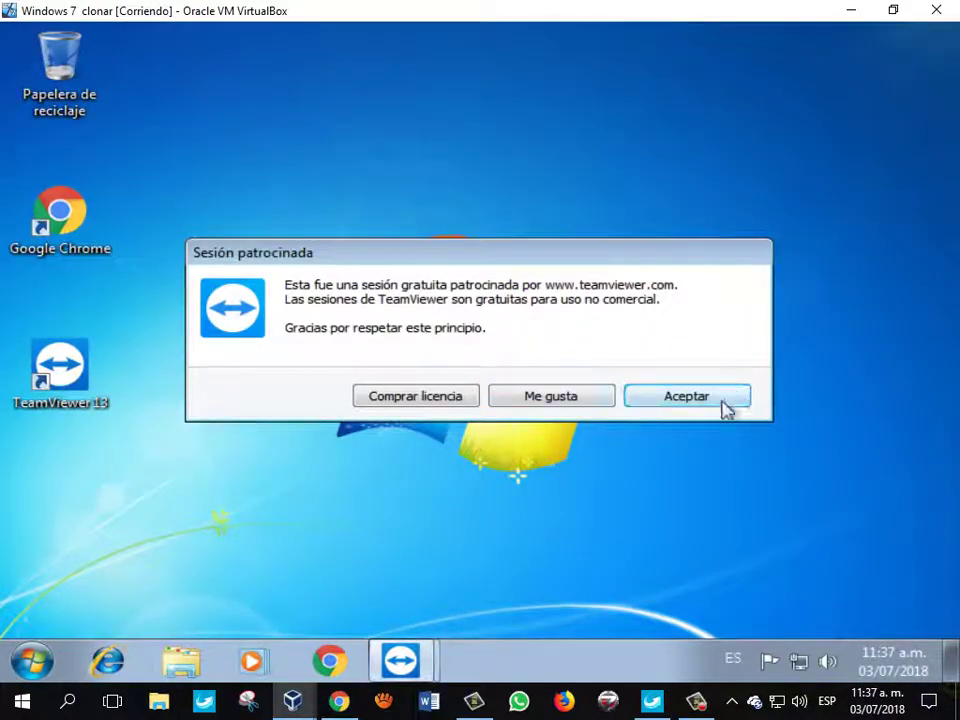
{"action": "left_click", "coordinate": [726, 400]}
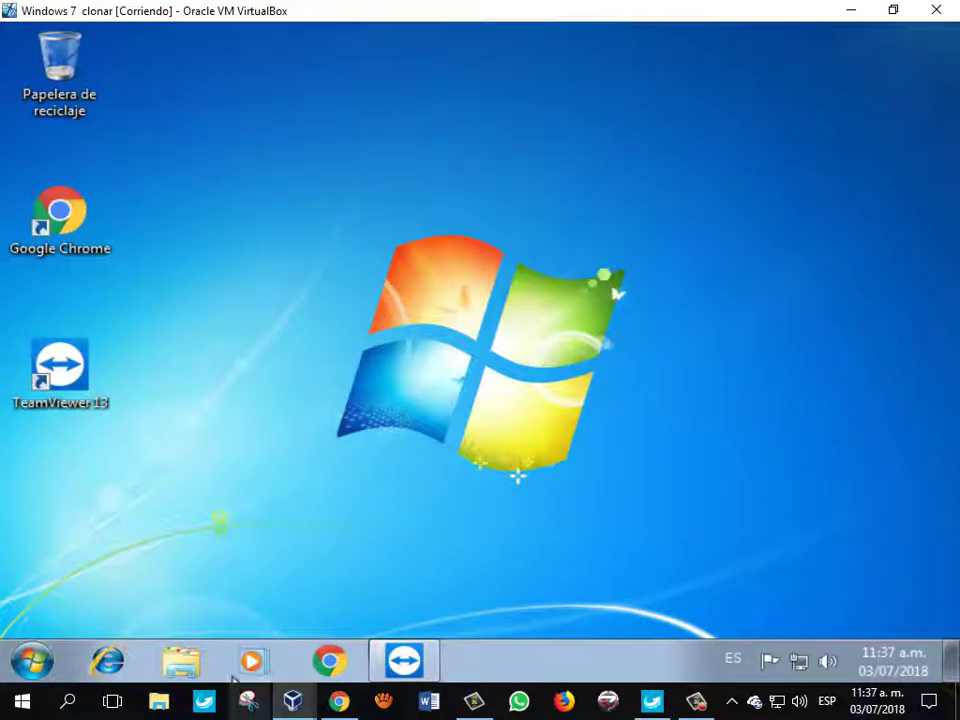
Return to the original Windows 7 machine, dismiss its sponsored-session notice, and close the main TeamViewer window
{"action": "mouse_move", "coordinate": [292, 700]}
{"action": "left_click", "coordinate": [338, 580]}
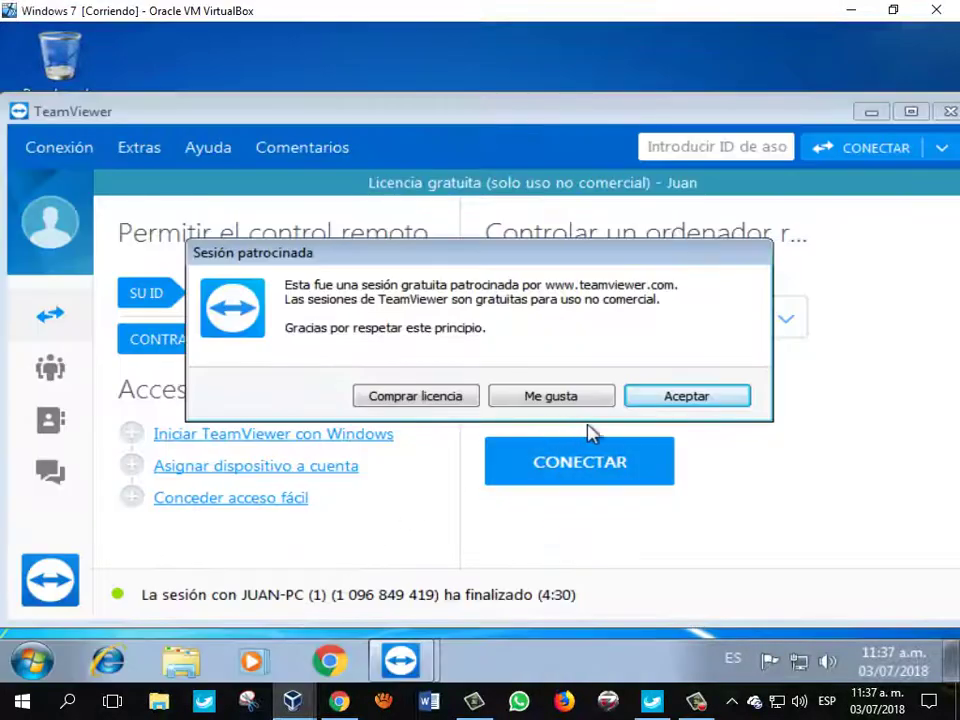
{"action": "left_click", "coordinate": [648, 398]}
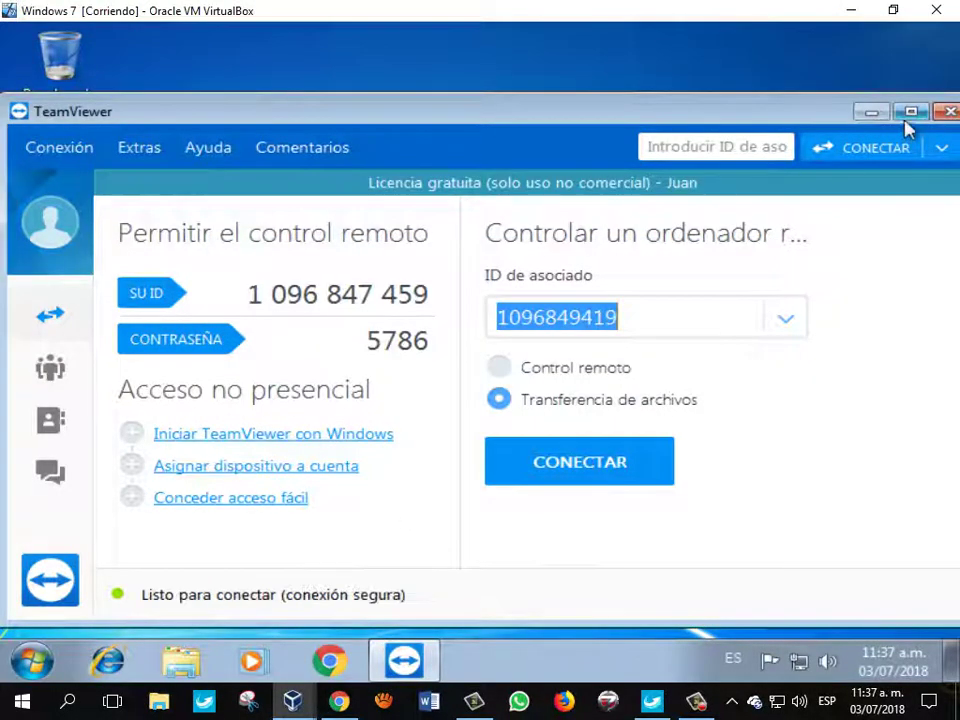
{"action": "left_click", "coordinate": [945, 111]}
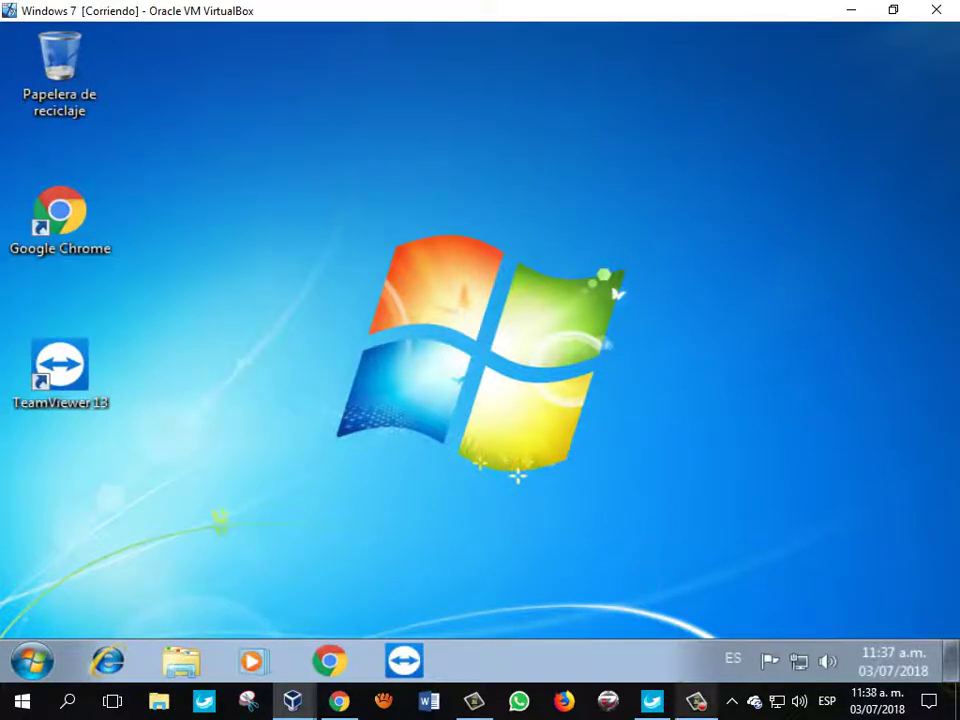
{"action": "left_click", "coordinate": [696, 700]}
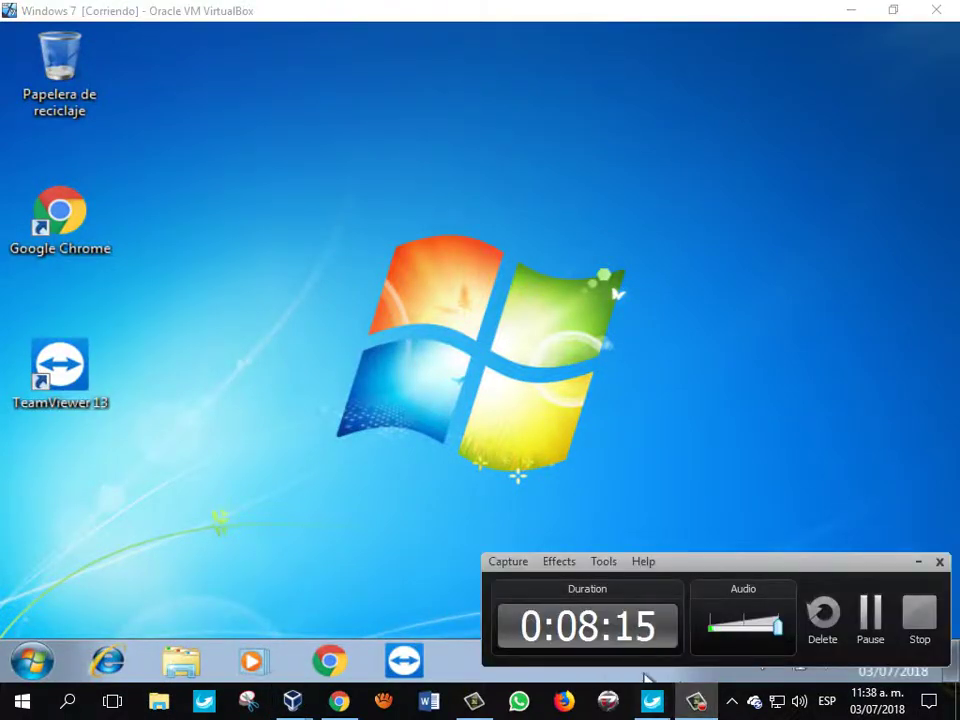